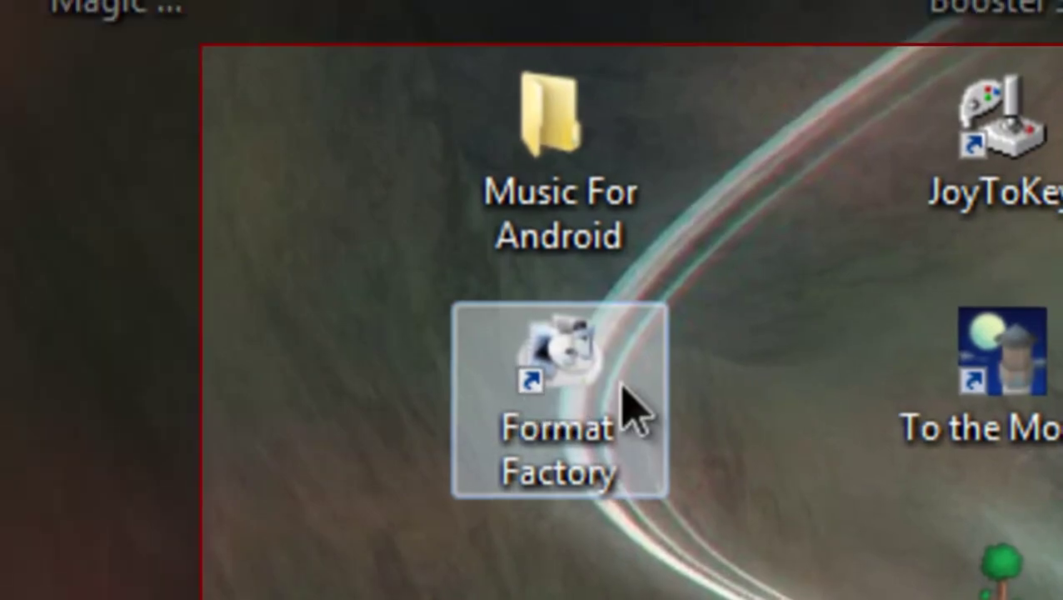
- Launch Format Factory, move its window to the left edge, and expand the Video and Audio categories
left_click(629, 401)
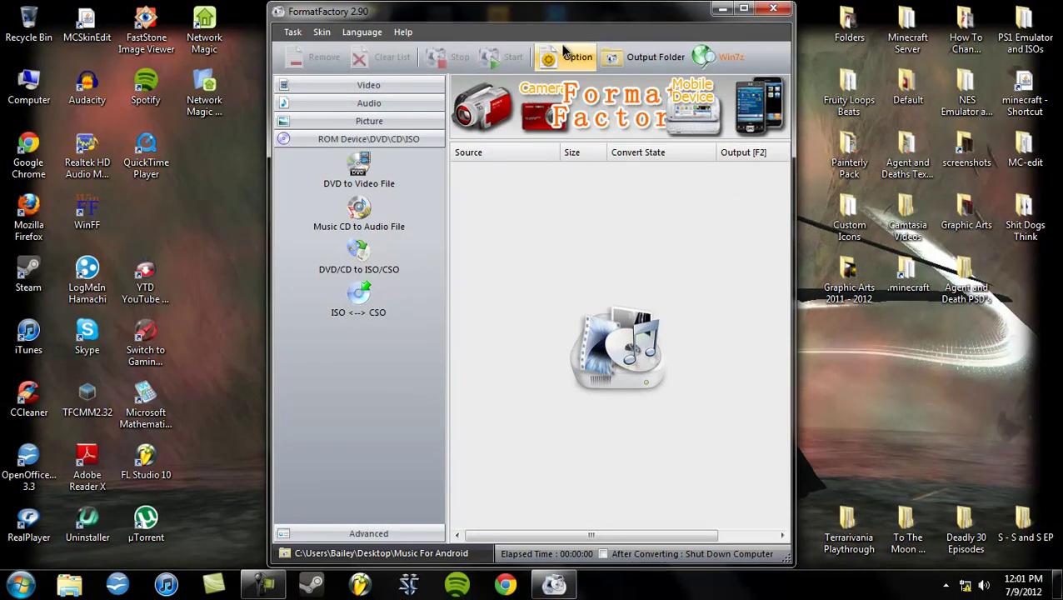
left_click_drag(553, 10, 2, 17)
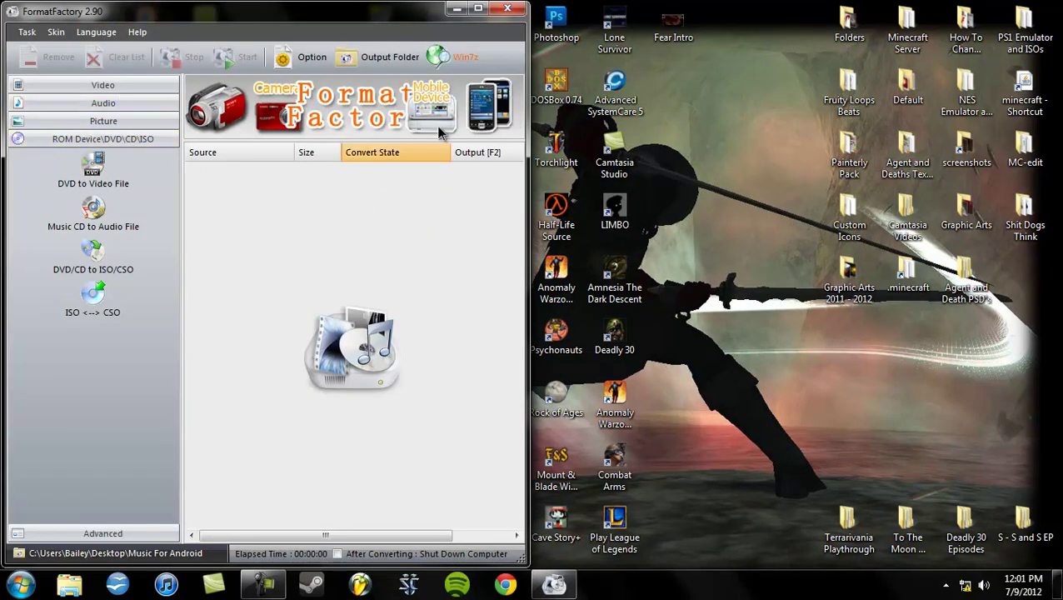
left_click(50, 85)
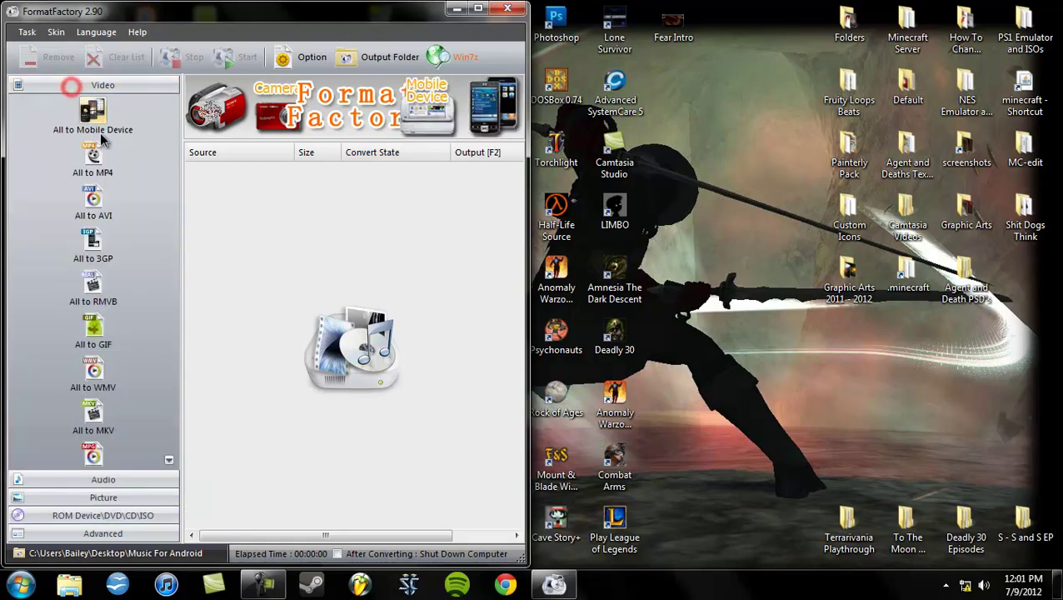
left_click(86, 480)
- Expand the Picture, ROM and Advanced categories, then minimize Format Factory
left_click(83, 499)
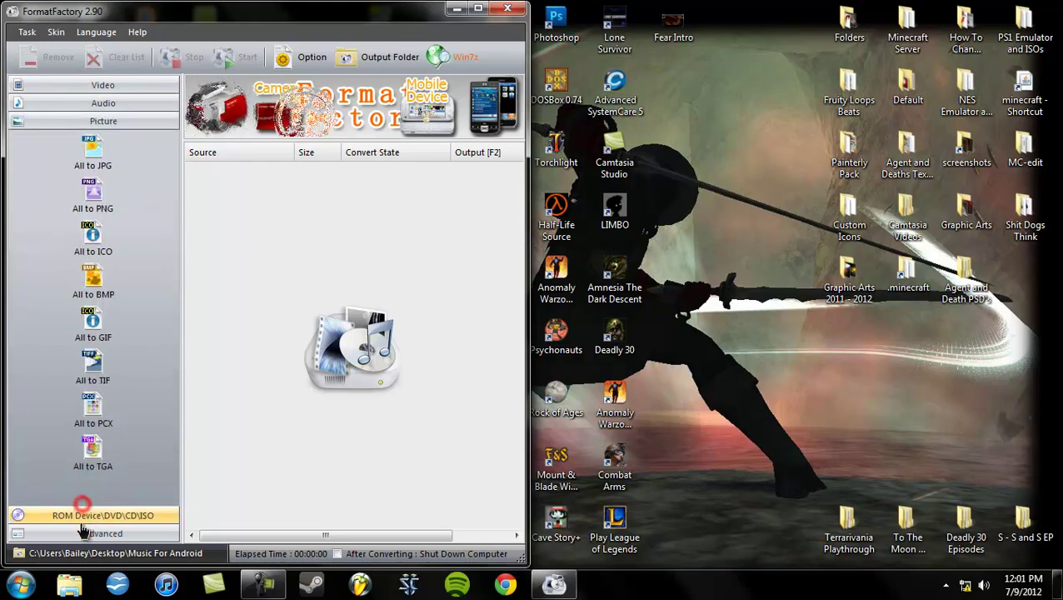
left_click(68, 515)
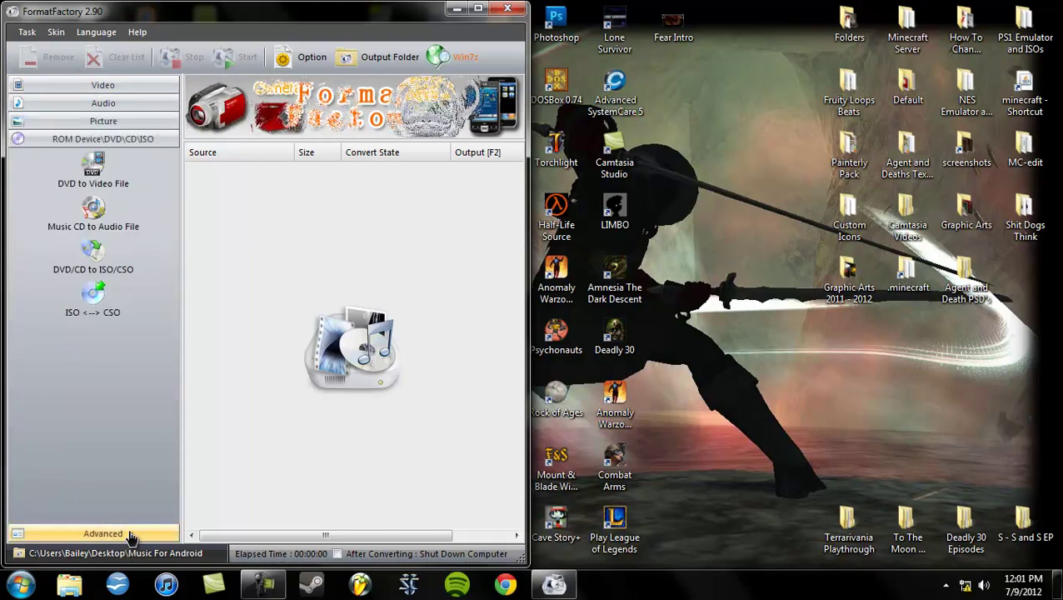
left_click(120, 527)
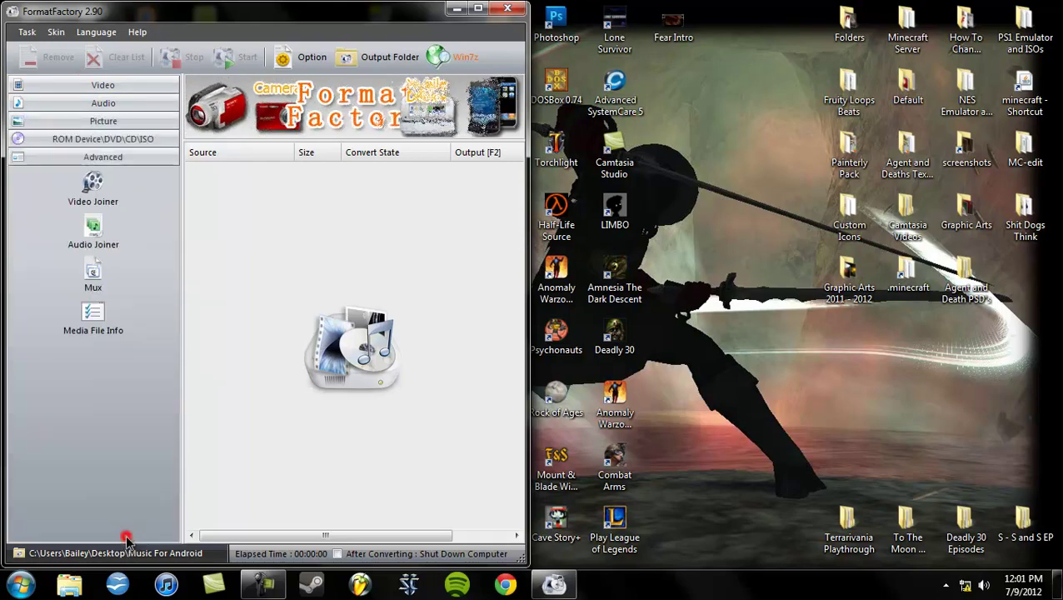
left_click(110, 105)
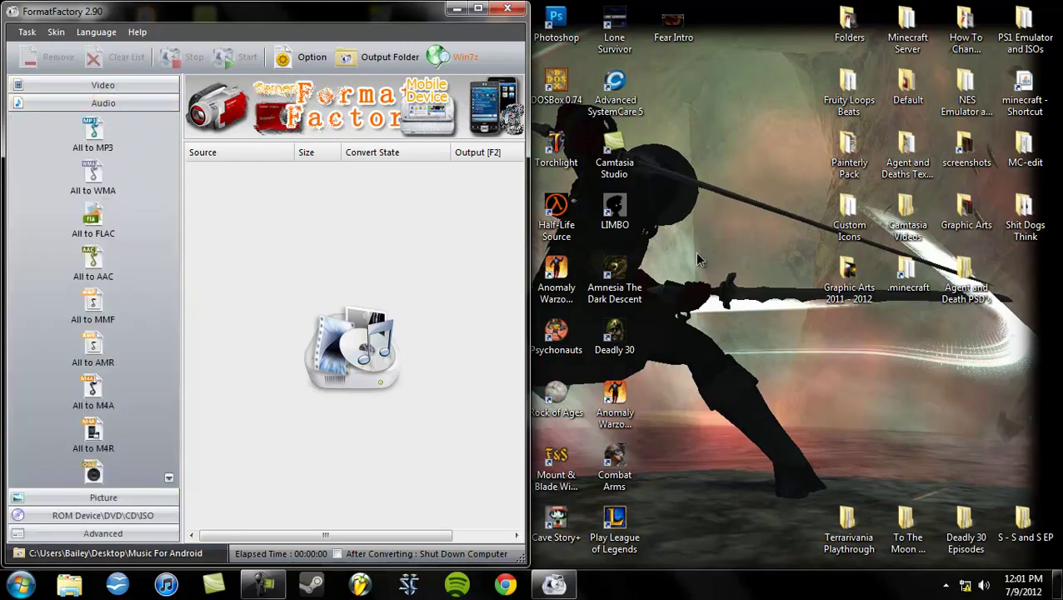
left_click(456, 8)
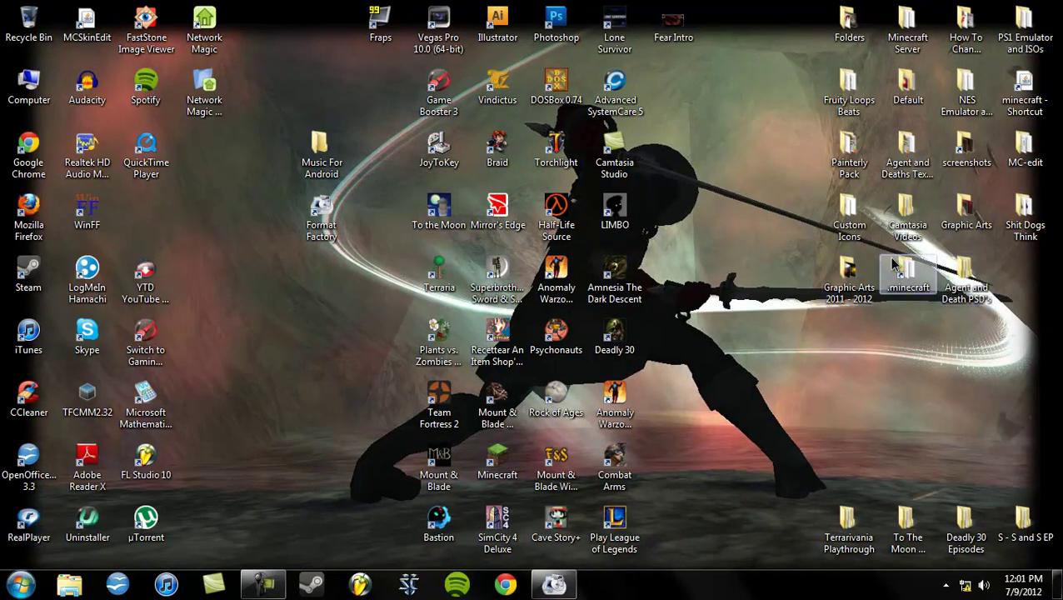
- Browse to Folders > Music > Like Moths To Flames > When We Don't Exist
double_click(848, 21)
double_click(934, 213)
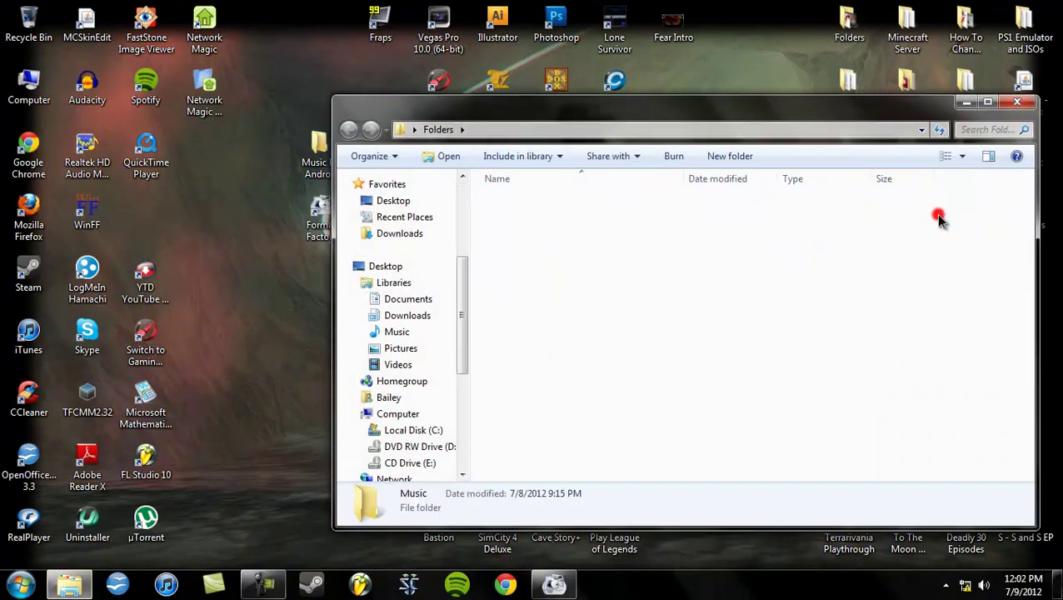
scroll(728, 309, "down", 12)
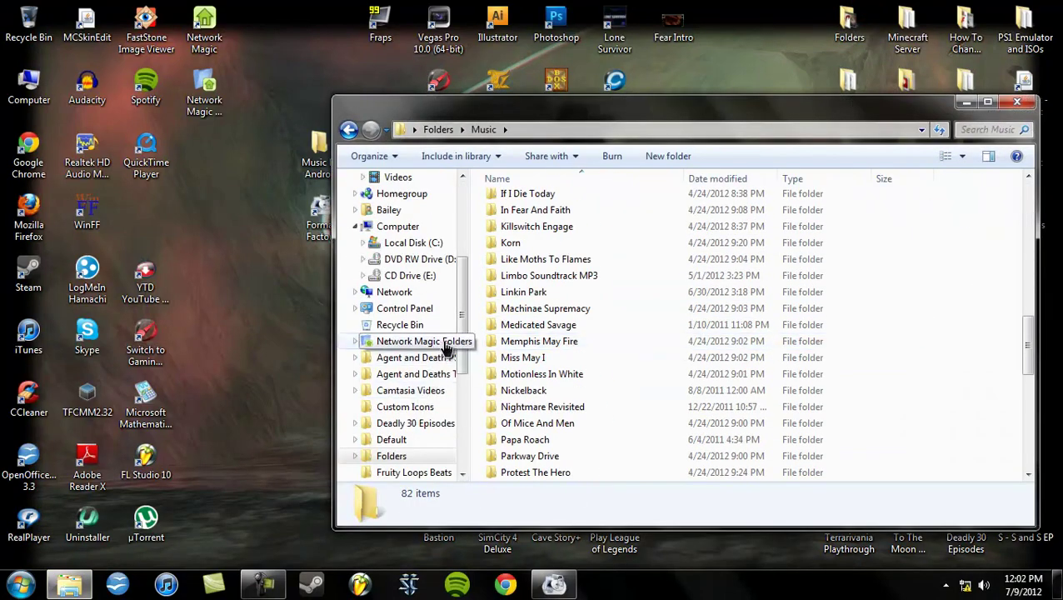
double_click(523, 258)
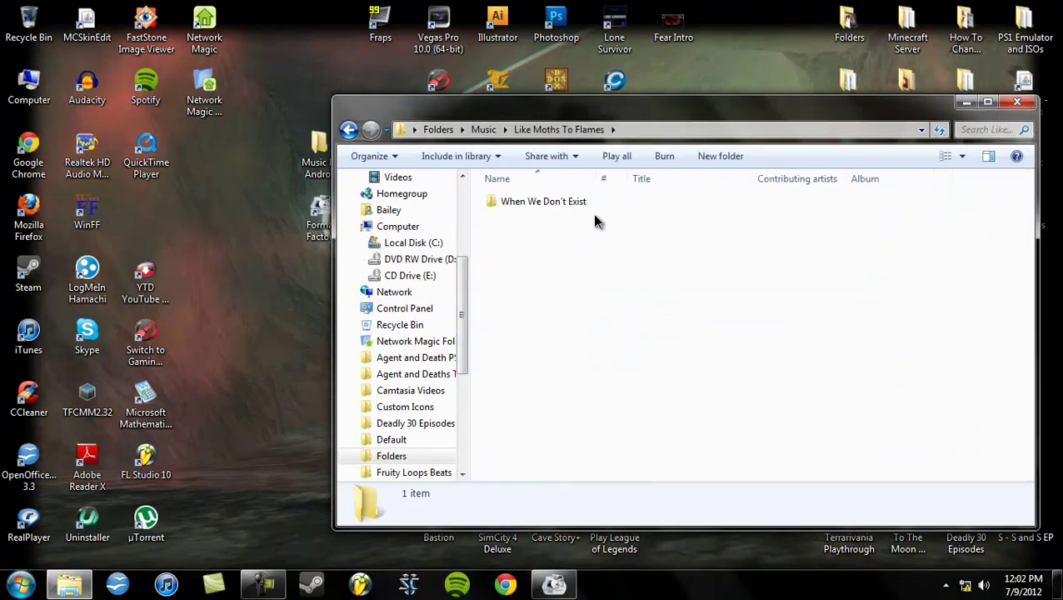
double_click(552, 203)
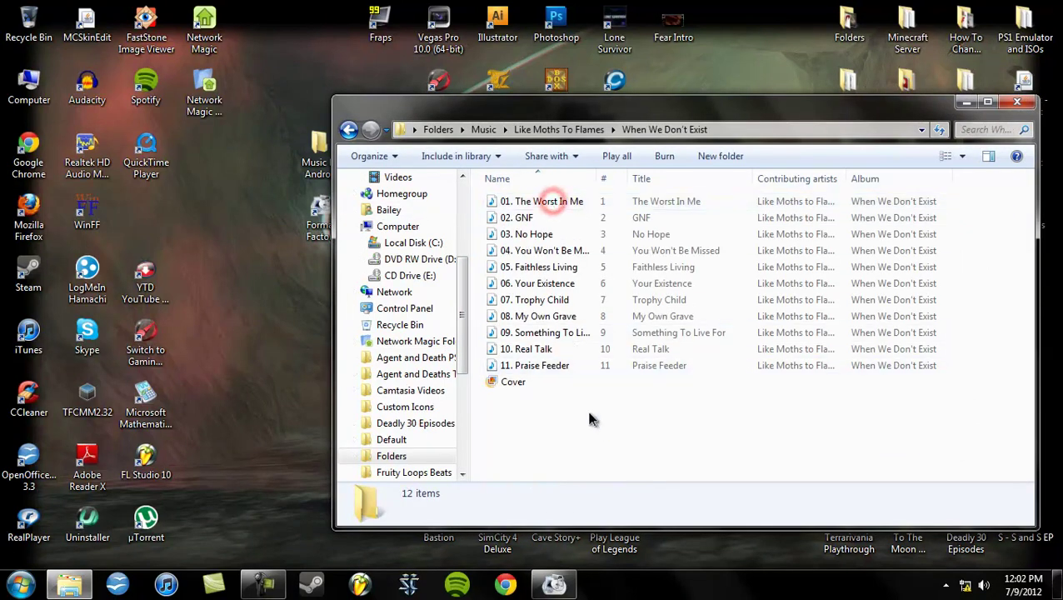
- Select all 11 album tracks and check their combined Properties (83.1 MB)
left_click_drag(963, 363, 823, 190)
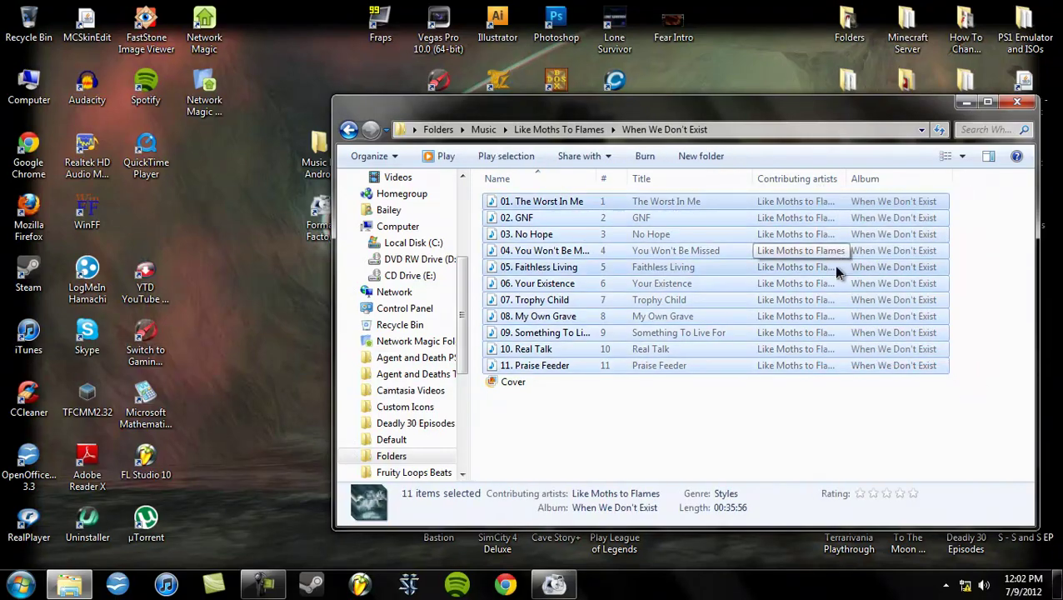
right_click(791, 283)
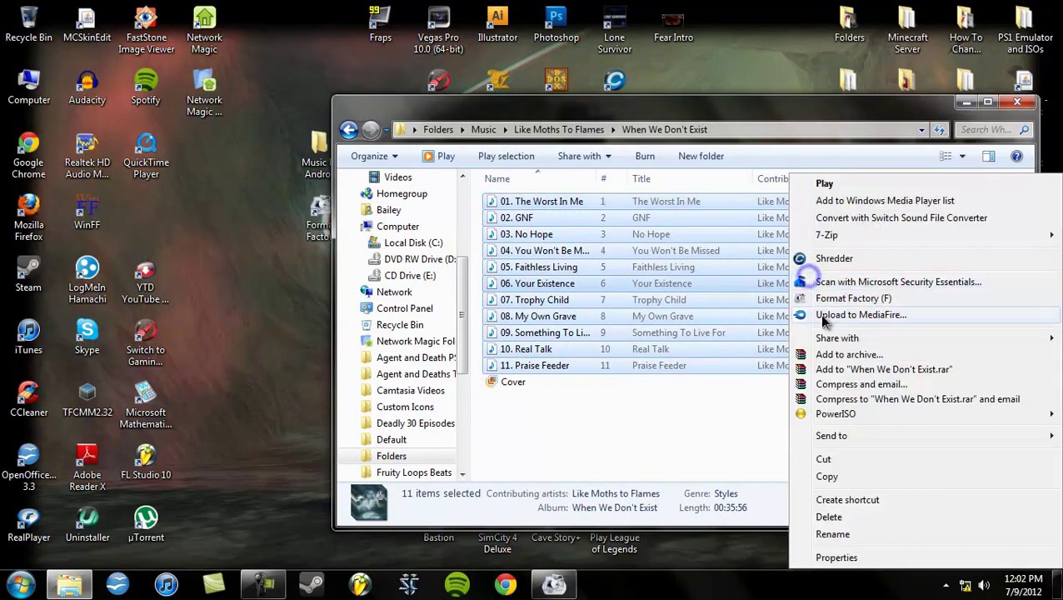
left_click(938, 557)
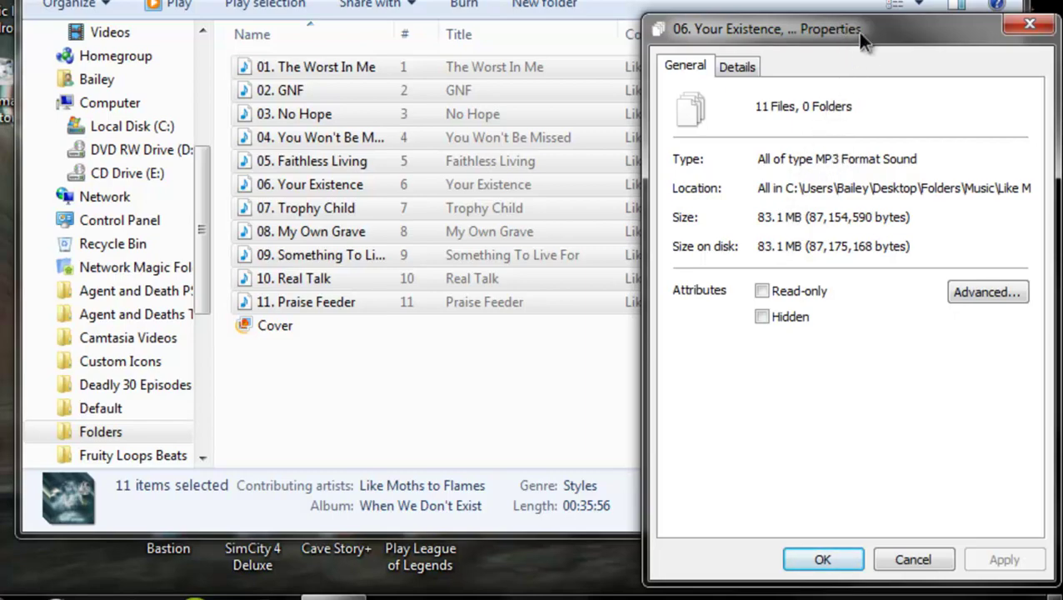
left_click_drag(857, 30, 570, 0)
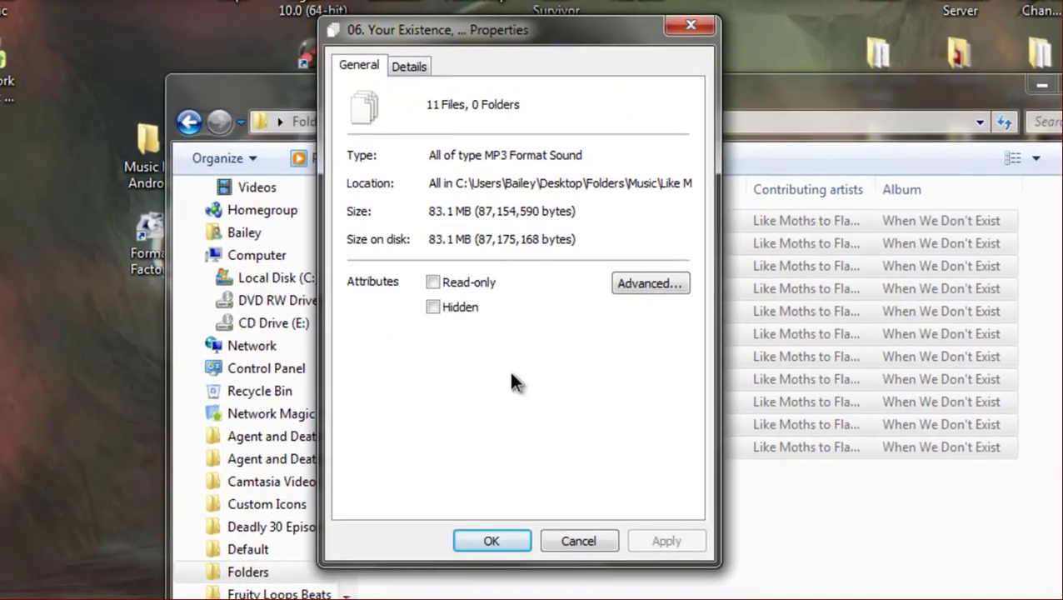
left_click(504, 543)
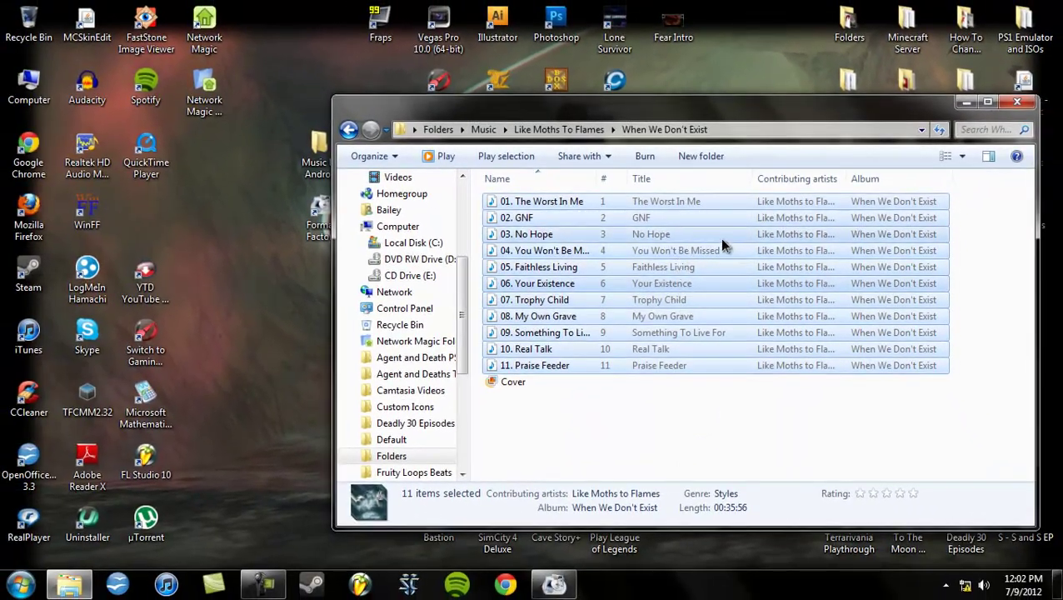
- Drag the 11 selected tracks into Format Factory for All to MP3 conversion
left_click_drag(715, 255, 562, 558)
left_click_drag(587, 498, 386, 289)
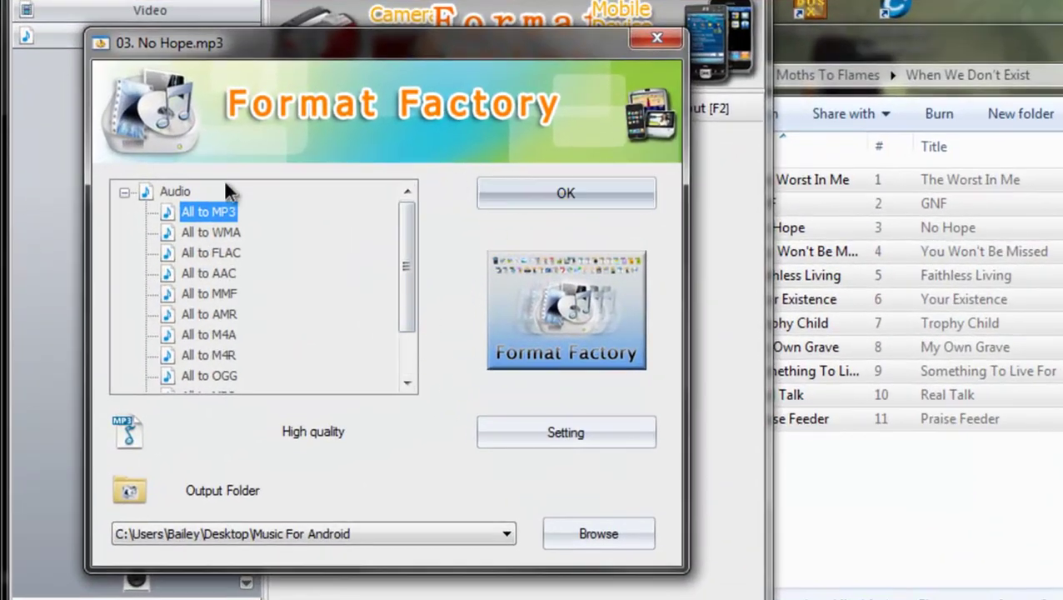
left_click(410, 276)
left_click_drag(410, 278, 407, 318)
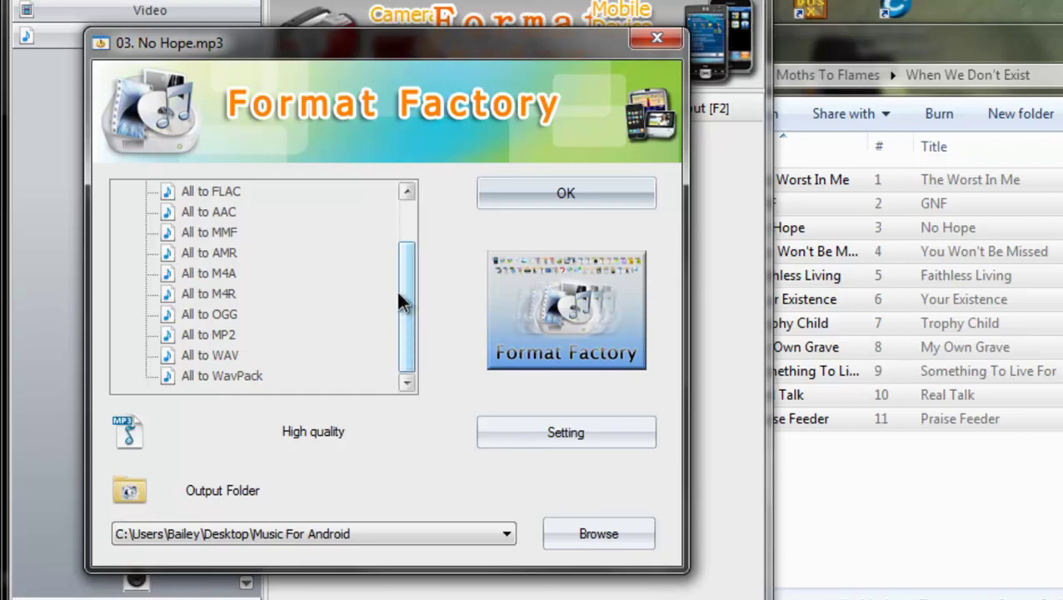
left_click(401, 295)
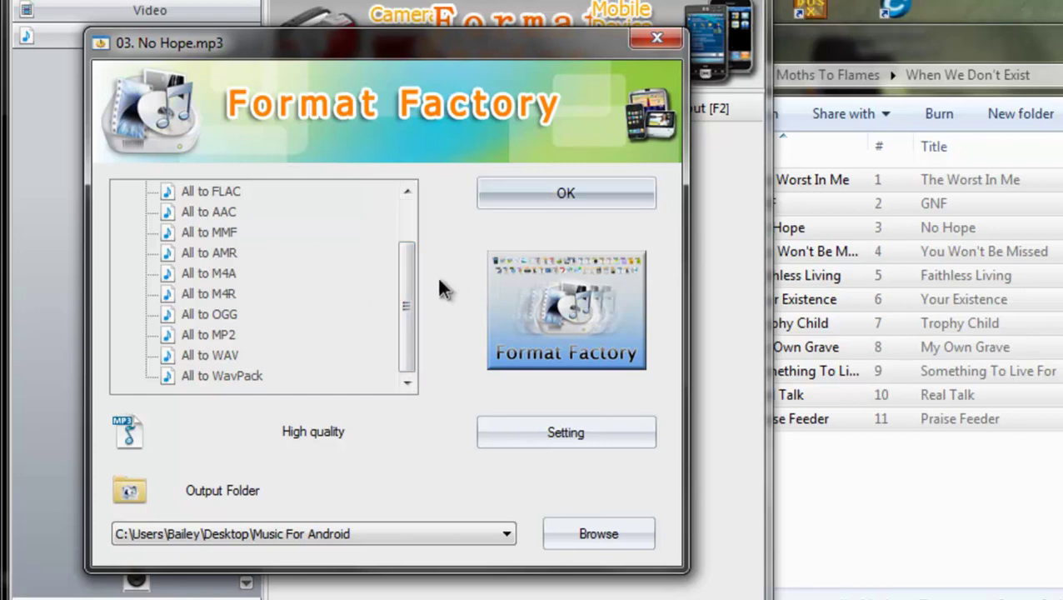
left_click_drag(408, 261, 407, 239)
- Keep the High quality audio profile and confirm queuing the tracks to Music For Android
left_click(532, 439)
left_click(375, 170)
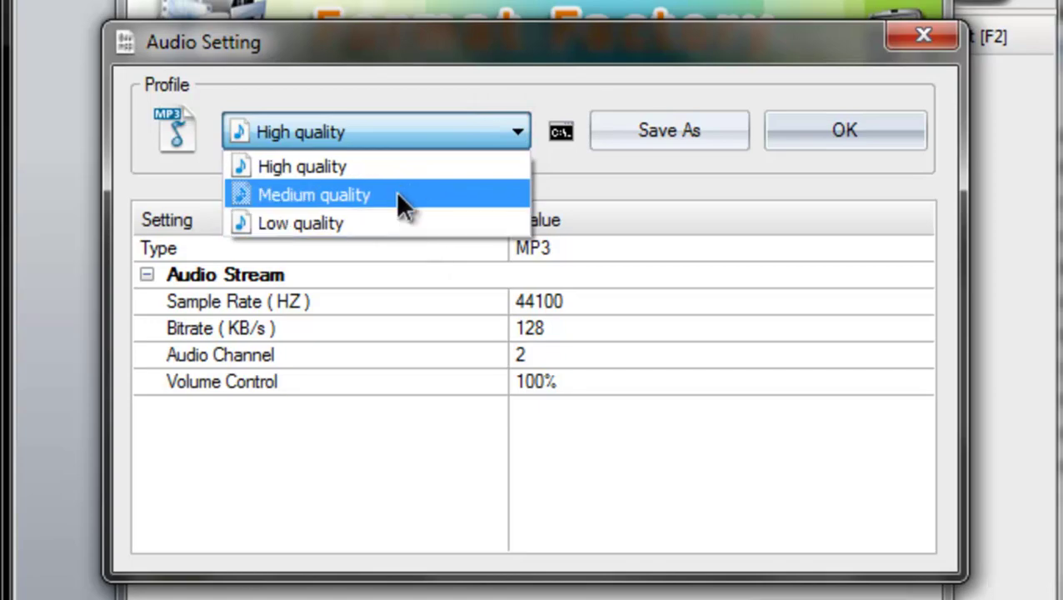
left_click(403, 166)
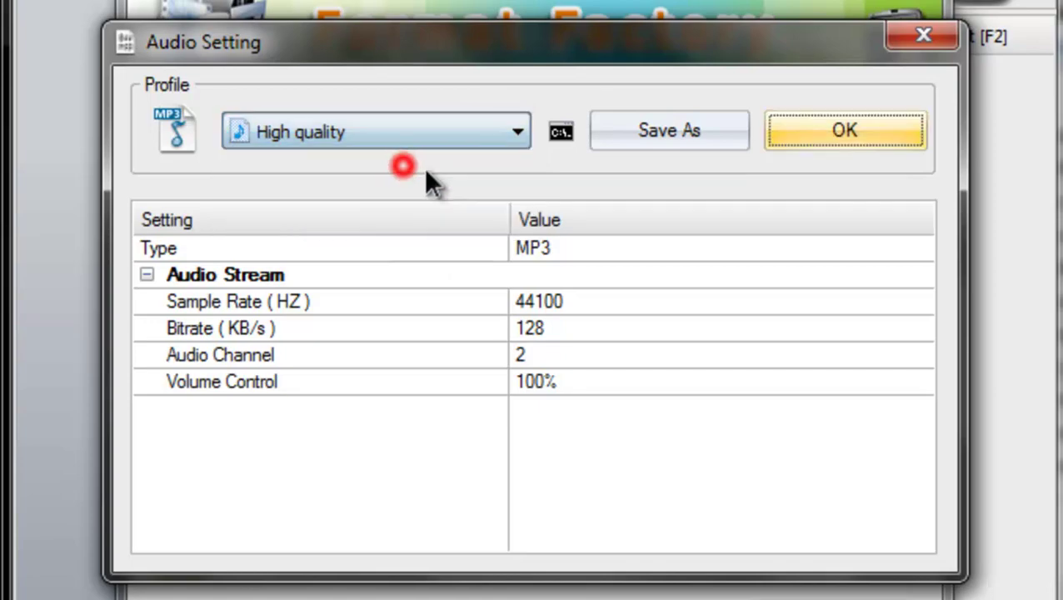
left_click(804, 141)
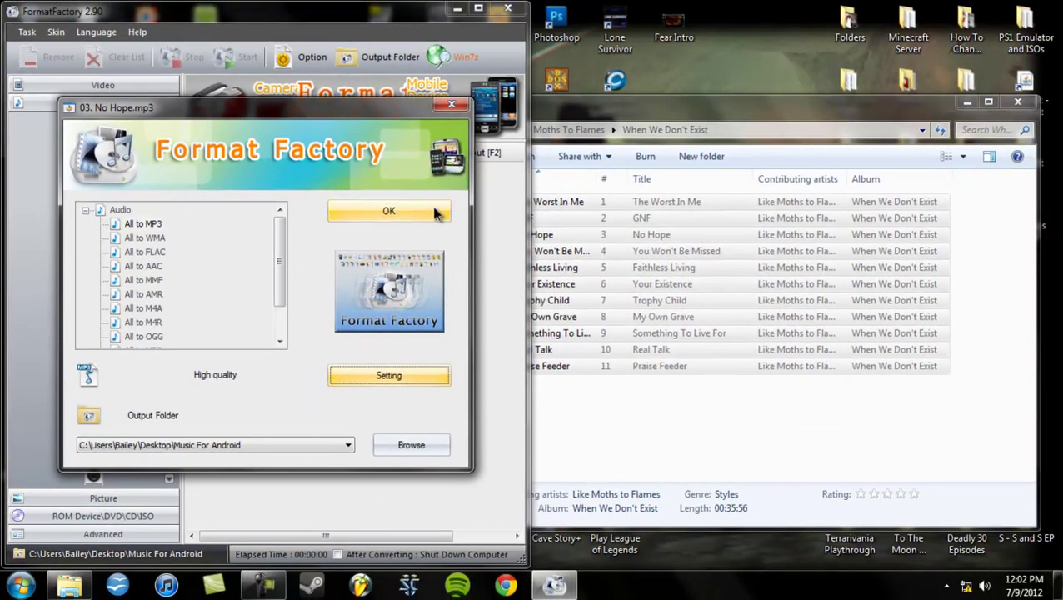
left_click(435, 212)
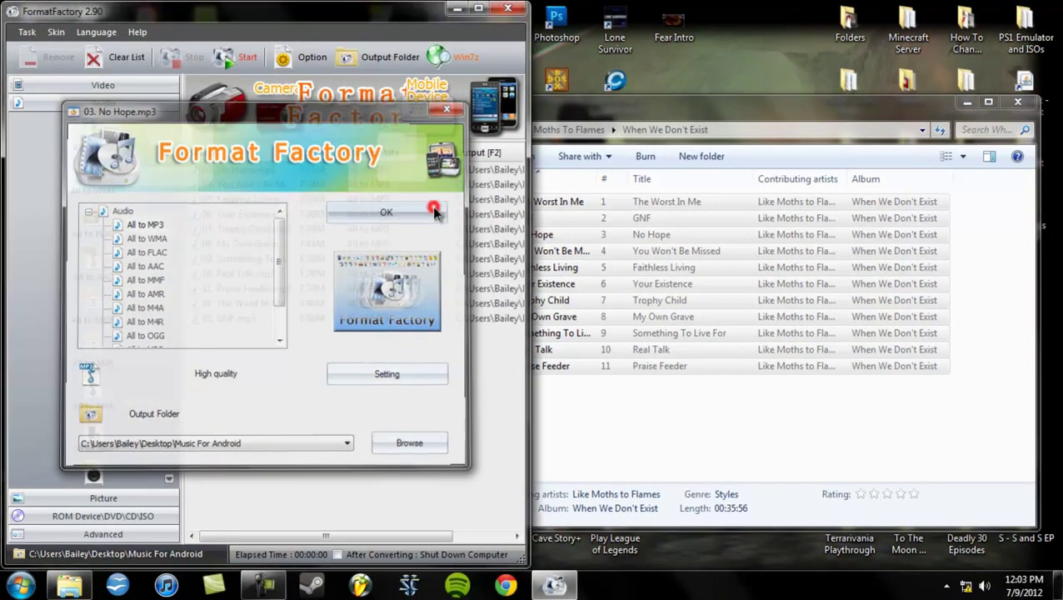
- Start the MP3 conversion, then after a crash relaunch Format Factory, re-add the 11 tracks and restart
left_click(250, 152)
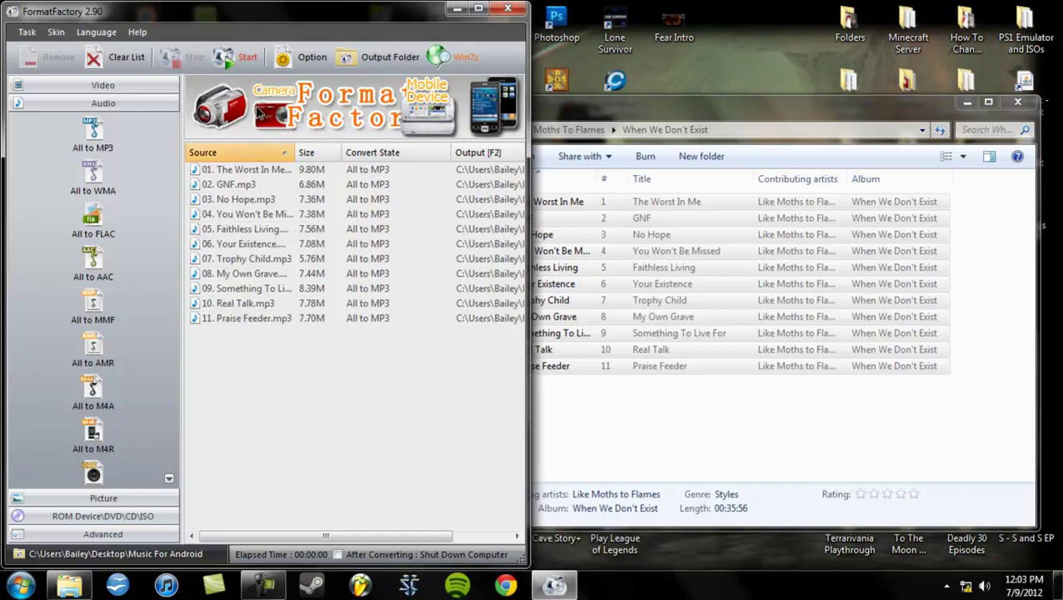
left_click(241, 57)
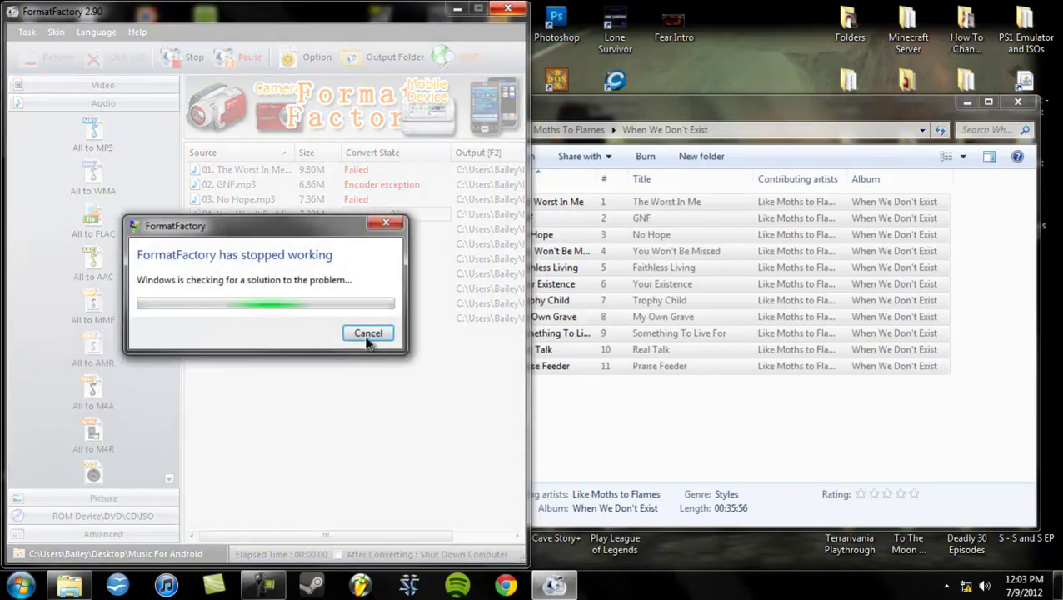
left_click(369, 335)
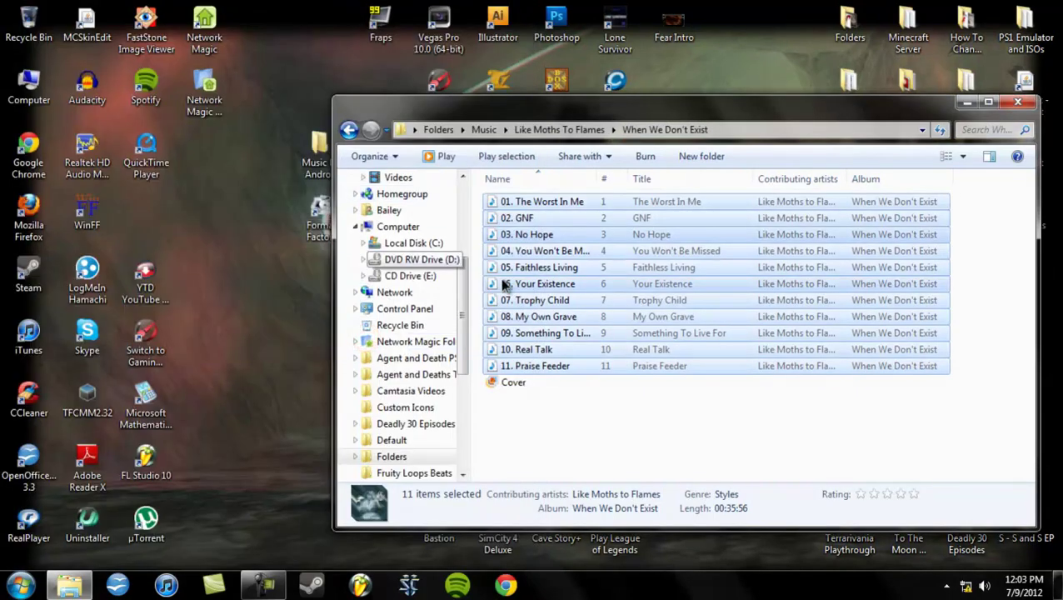
double_click(312, 244)
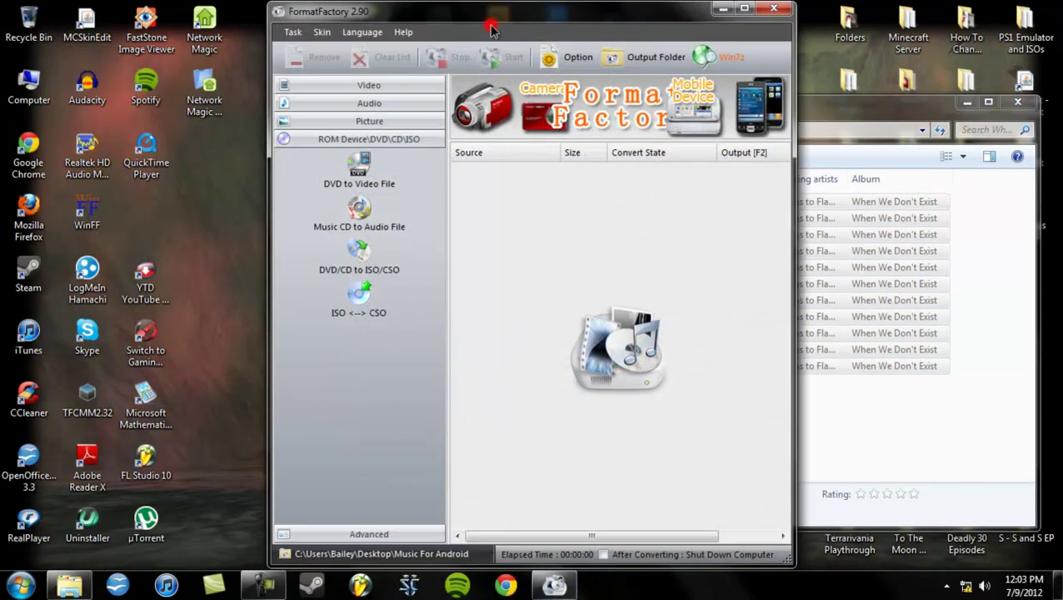
left_click_drag(492, 15, 226, 15)
left_click_drag(708, 263, 400, 242)
left_click(395, 206)
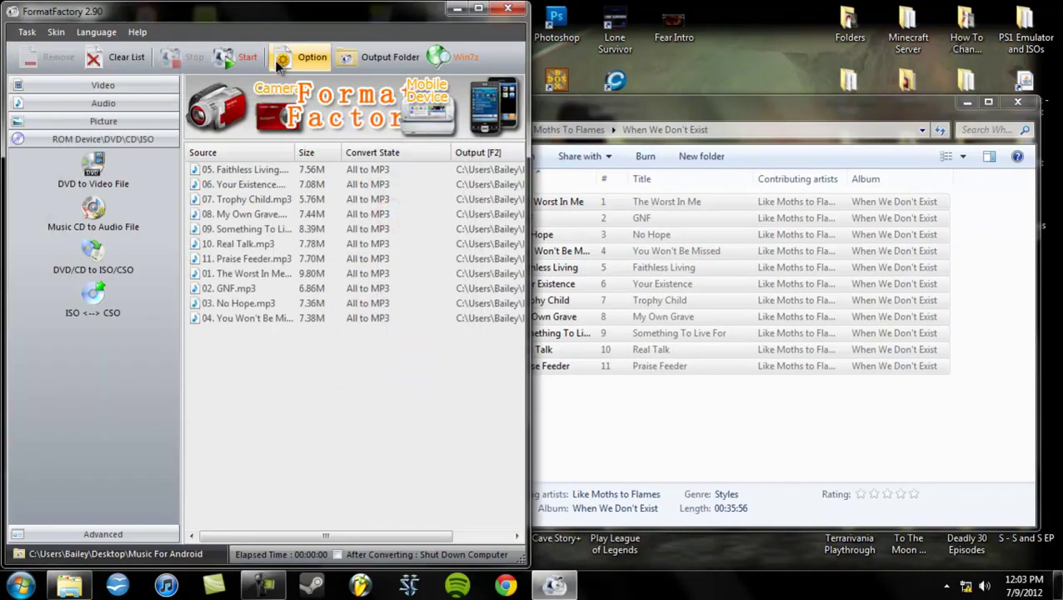
left_click(240, 58)
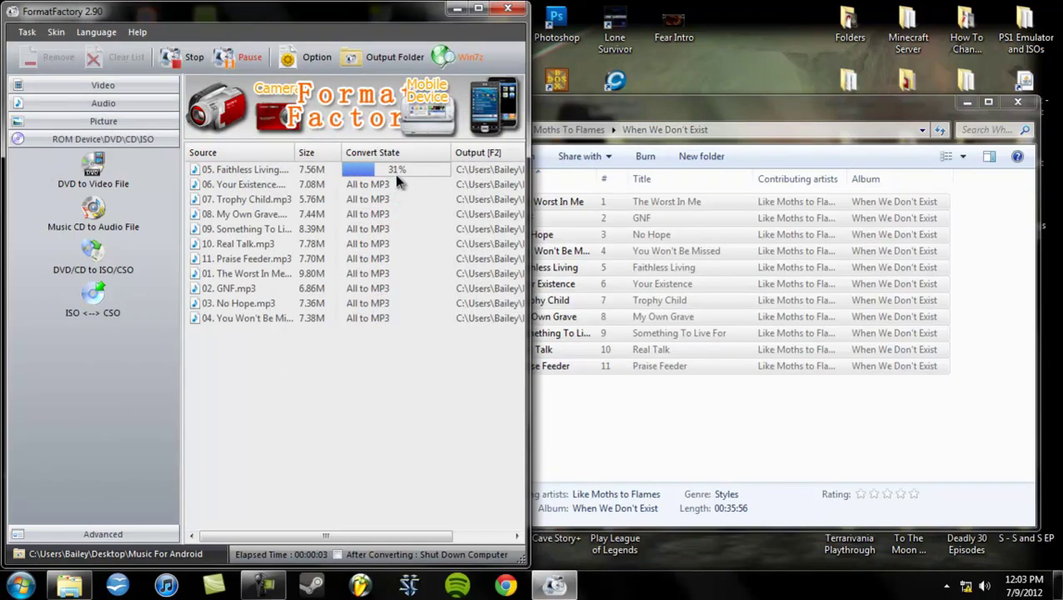
- Sort the task list by source name and snap Explorer to the right half of the screen
left_click(273, 148)
left_click(257, 154)
left_click(262, 152)
left_click(911, 116)
key("super+Right")
left_click(990, 12)
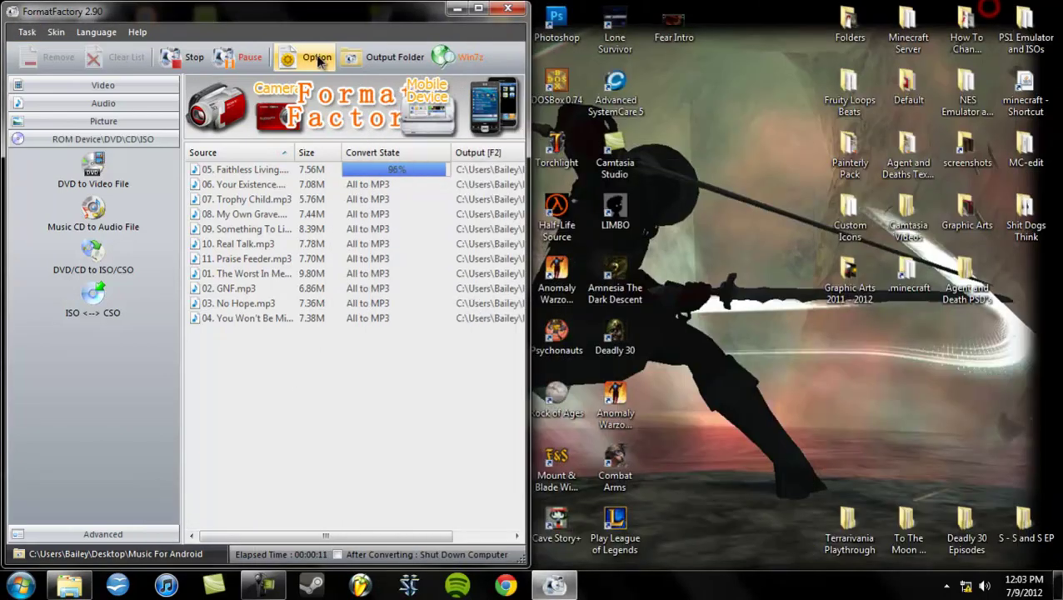
- Snap Format Factory to the right half of the screen with Win+Right
key("super+Right")
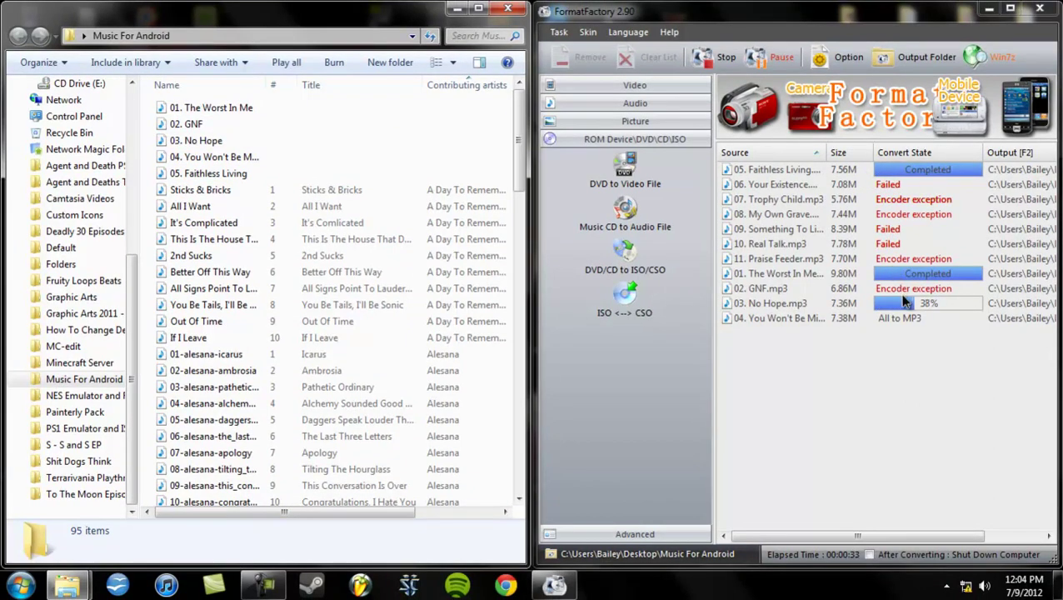
- Delete 02. GNF and track 04 from Music For Android, skipping GNF because it is in use
left_click(199, 123)
left_click(216, 159, "ctrl")
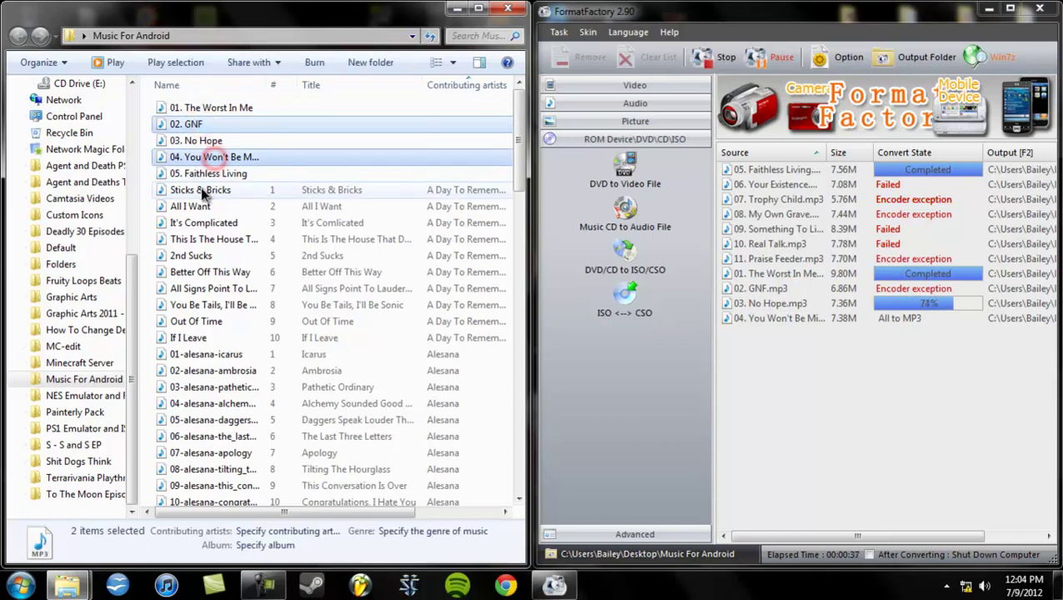
key("Delete")
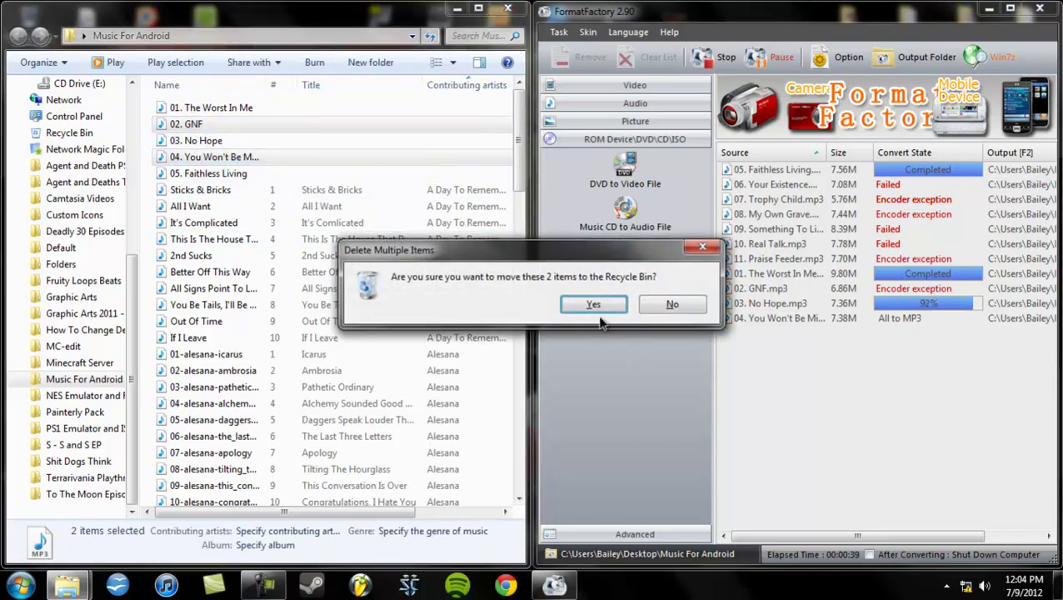
left_click(598, 302)
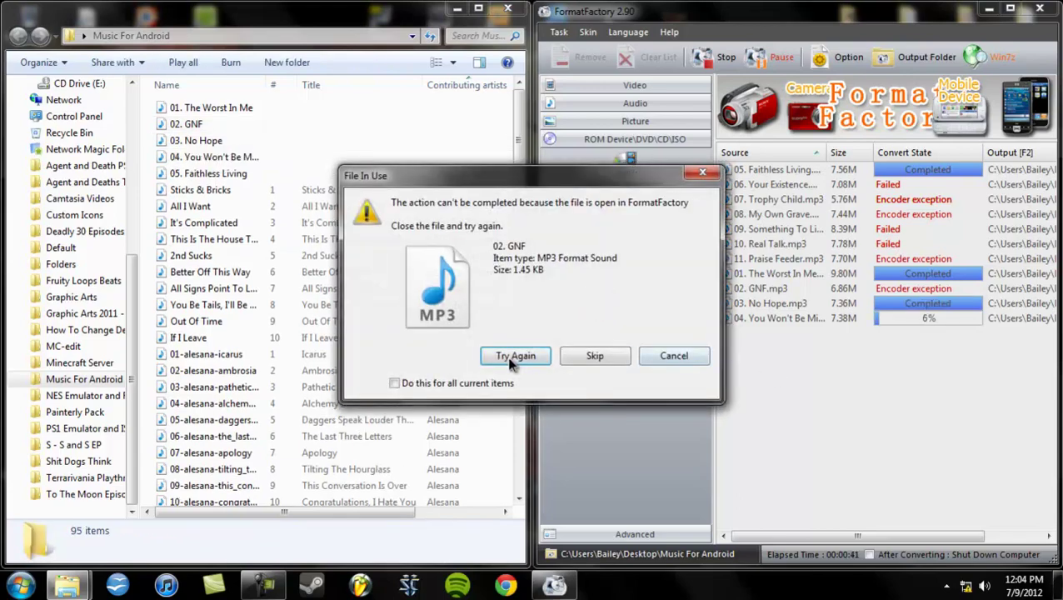
left_click(515, 356)
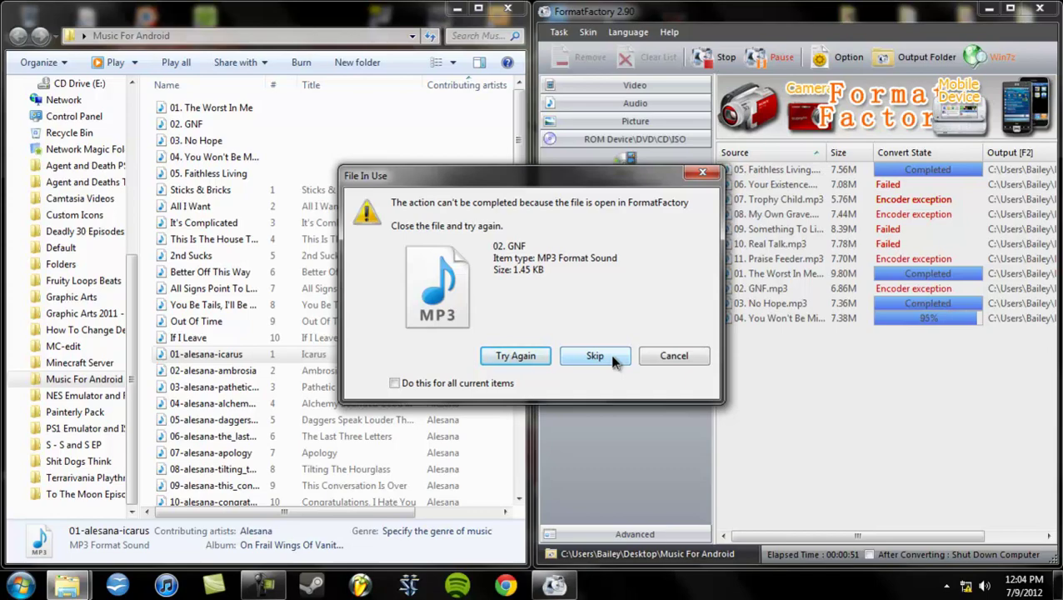
left_click(532, 355)
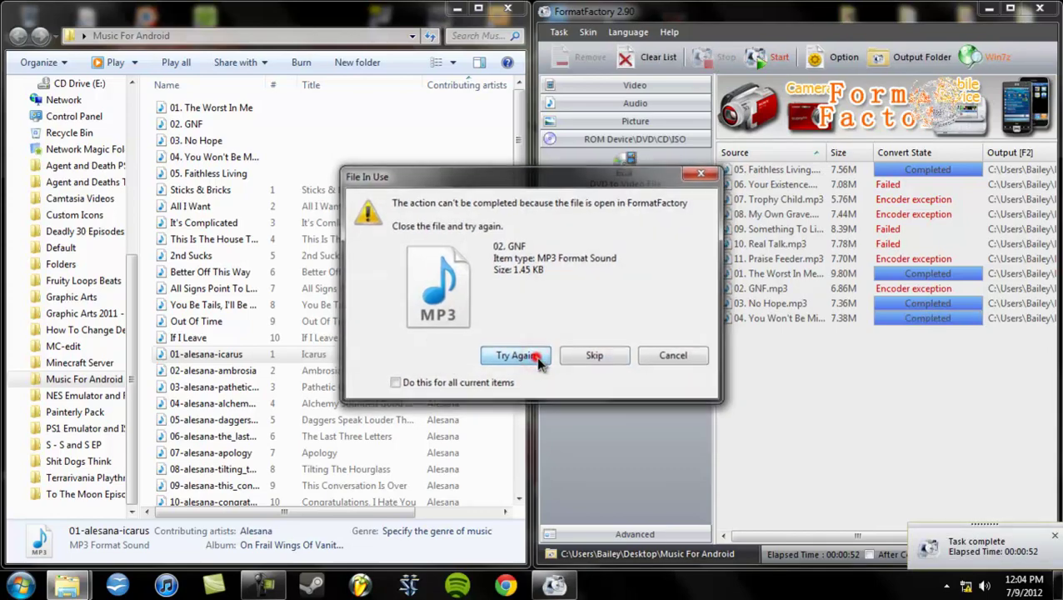
left_click(532, 356)
left_click(594, 355)
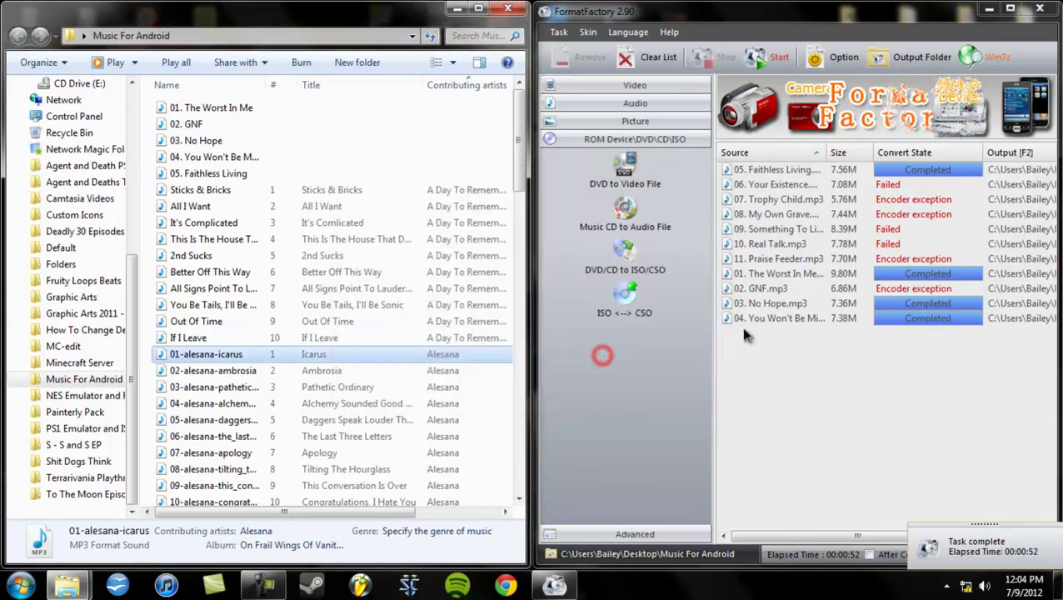
- Remove the four Completed tasks, including Faithless Living, The Worst In Me and No Hope
left_click(933, 170)
left_click(906, 273, "ctrl")
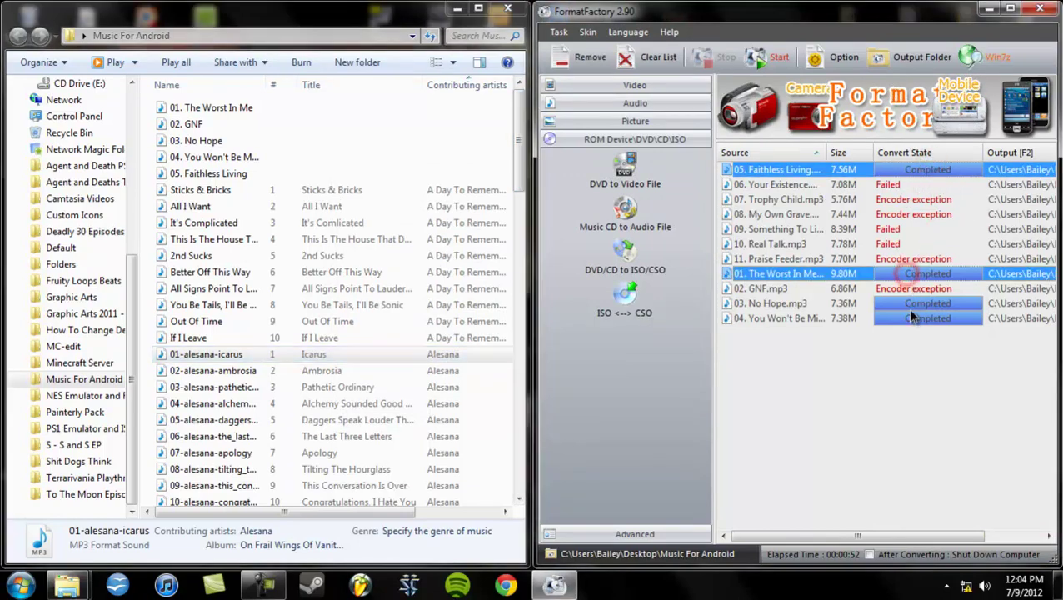
left_click(906, 306, "ctrl")
left_click(903, 315, "ctrl")
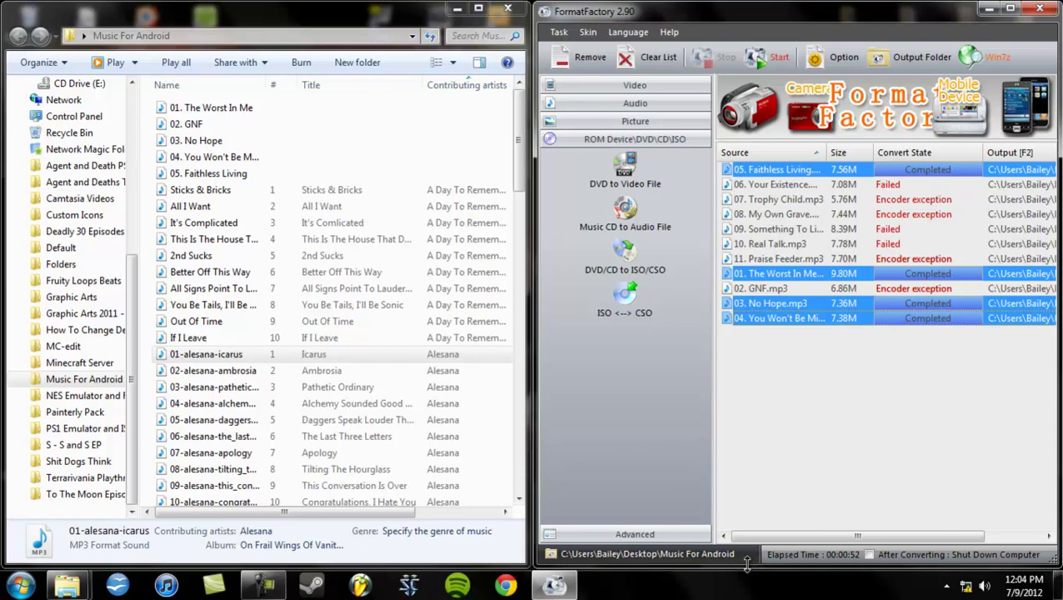
key("Delete")
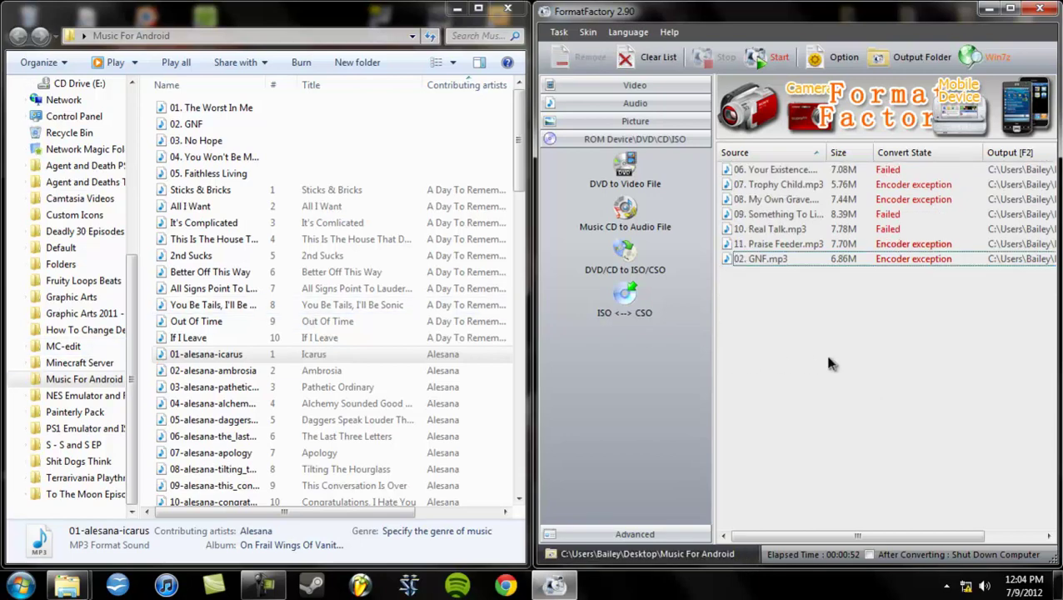
- Reset the first failed tasks, including Trophy Child, to All to MP3 via Audio Setting
left_click(866, 366)
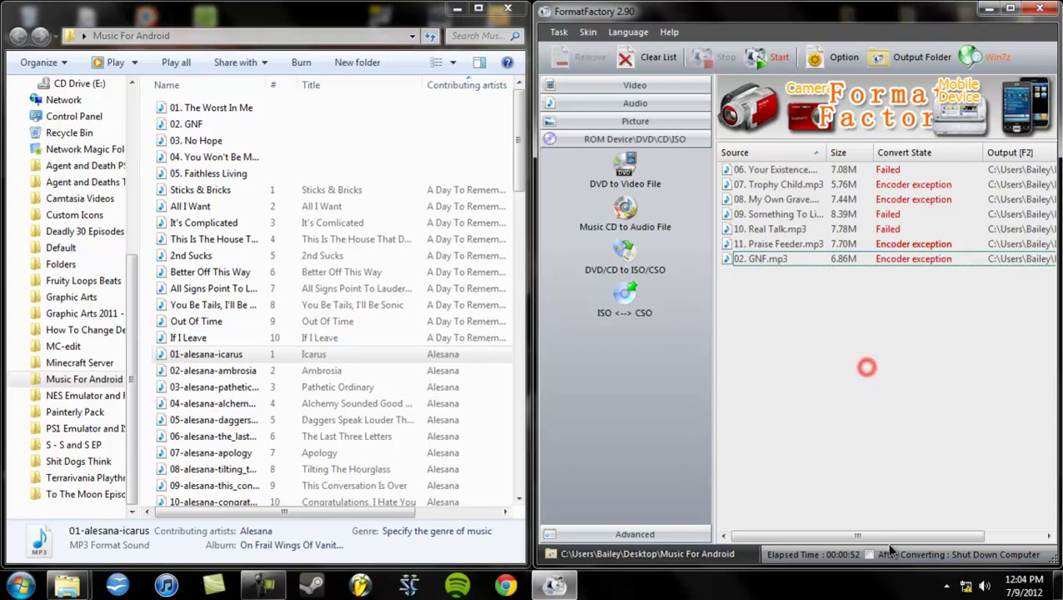
double_click(960, 171)
left_click(949, 199)
double_click(891, 175)
left_click(987, 153)
left_click(872, 190)
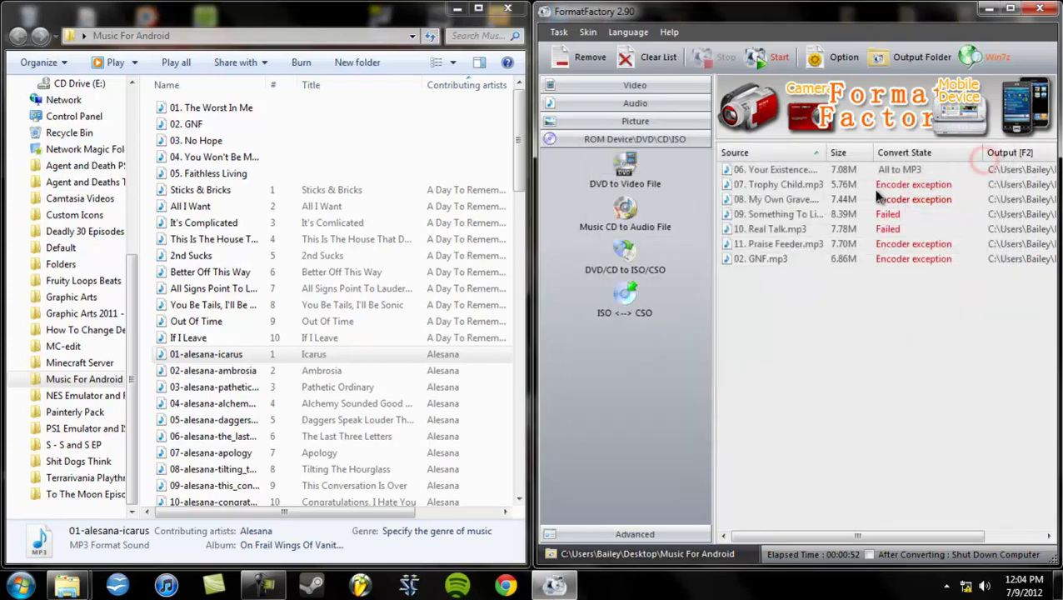
double_click(872, 192)
left_click(926, 202)
- Reset the remaining failed tasks, including GNF, to All to MP3 with High quality
double_click(896, 200)
left_click(970, 203)
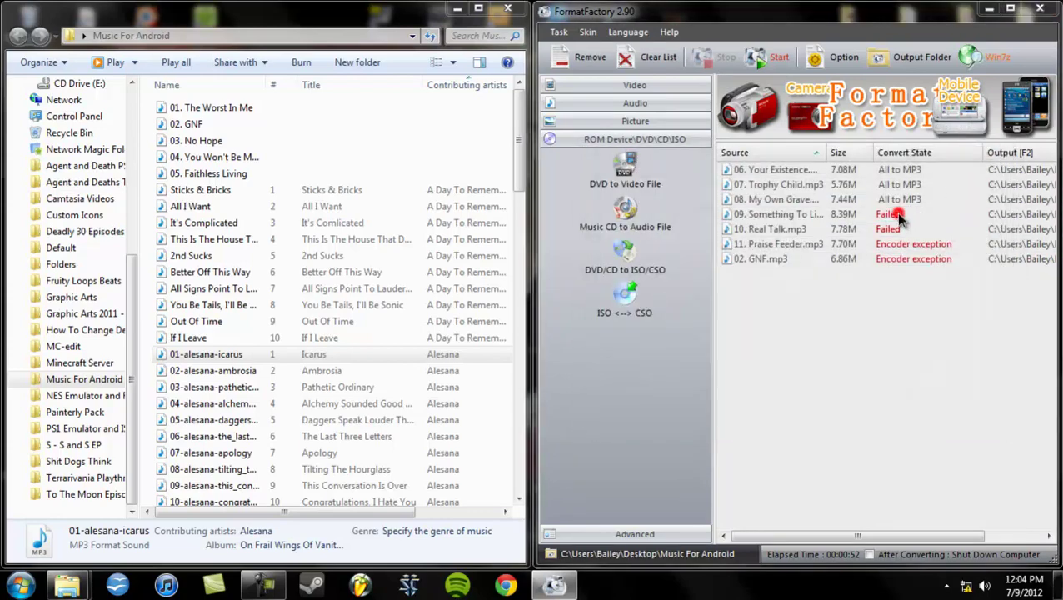
double_click(896, 213)
left_click(968, 204)
double_click(895, 226)
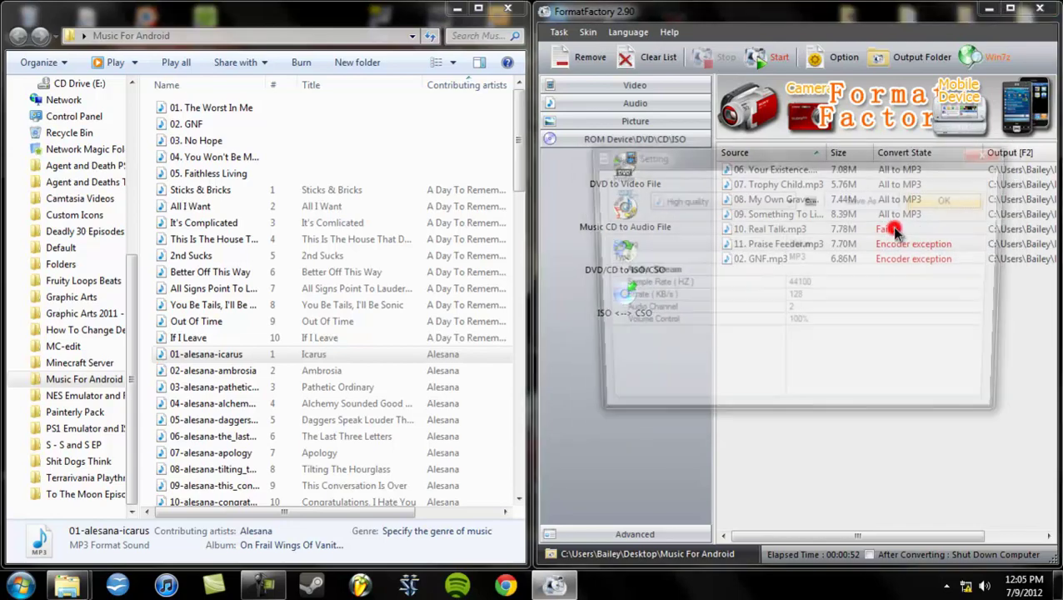
left_click(952, 206)
double_click(909, 243)
left_click(950, 202)
double_click(922, 258)
left_click(950, 203)
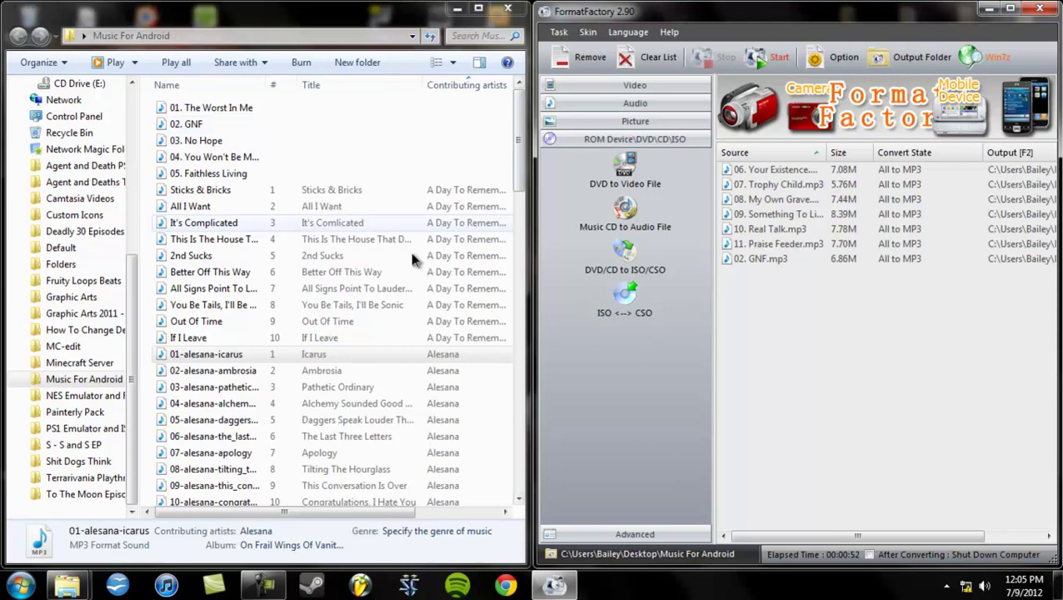
left_click(266, 125)
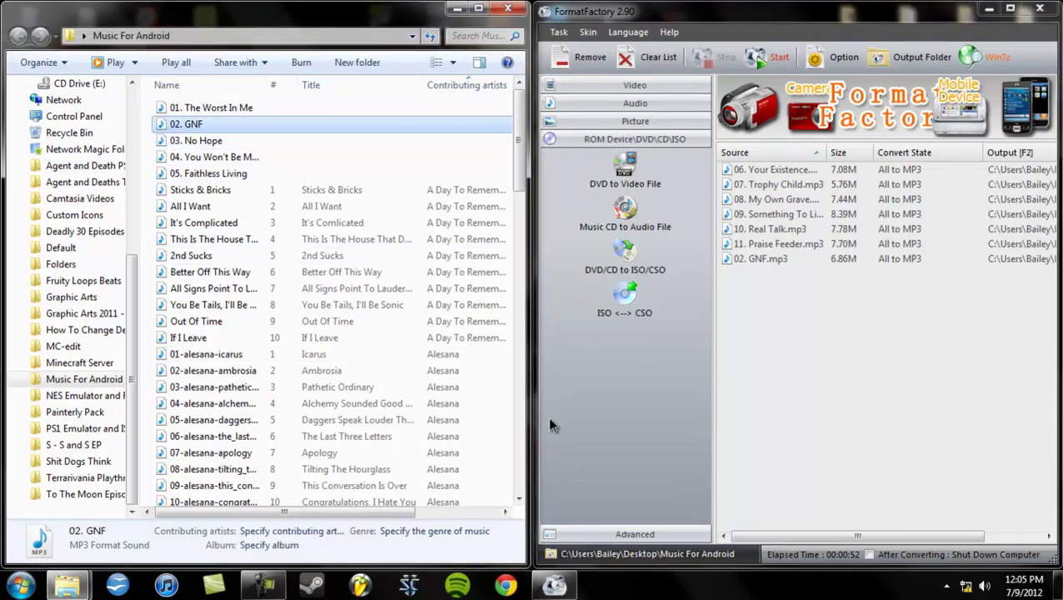
- Delete the broken 02. GNF output, sort tasks by source with GNF first, and restart conversion
key("Delete")
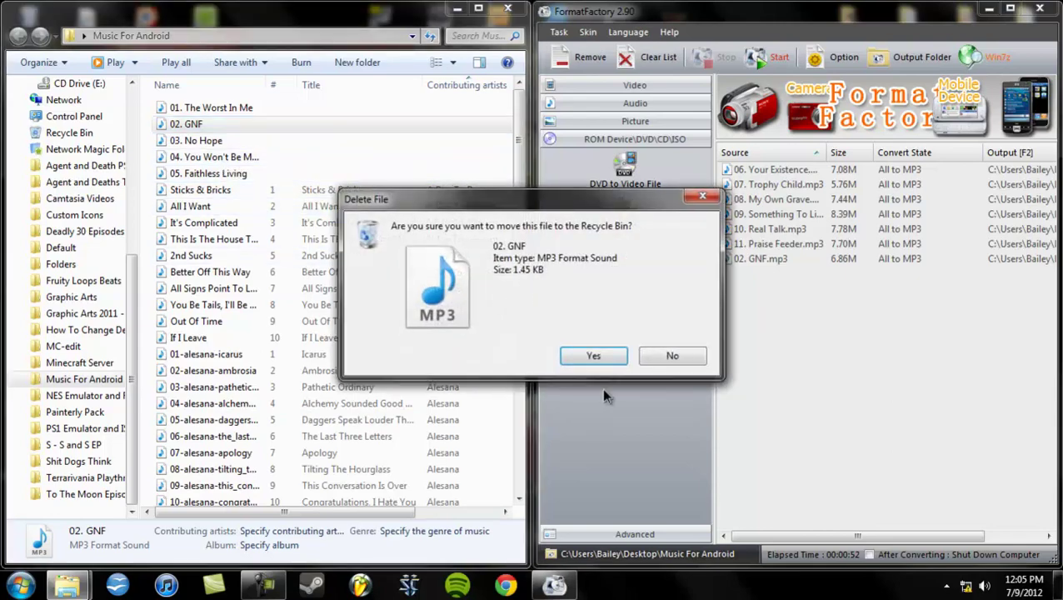
left_click(595, 356)
left_click(696, 189)
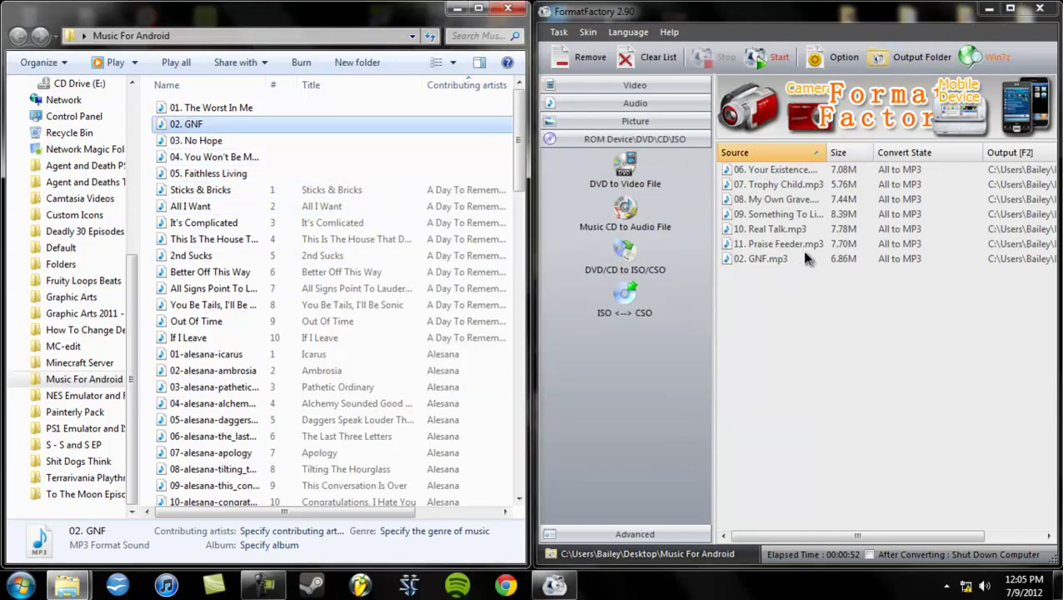
left_click(776, 159)
left_click(775, 158)
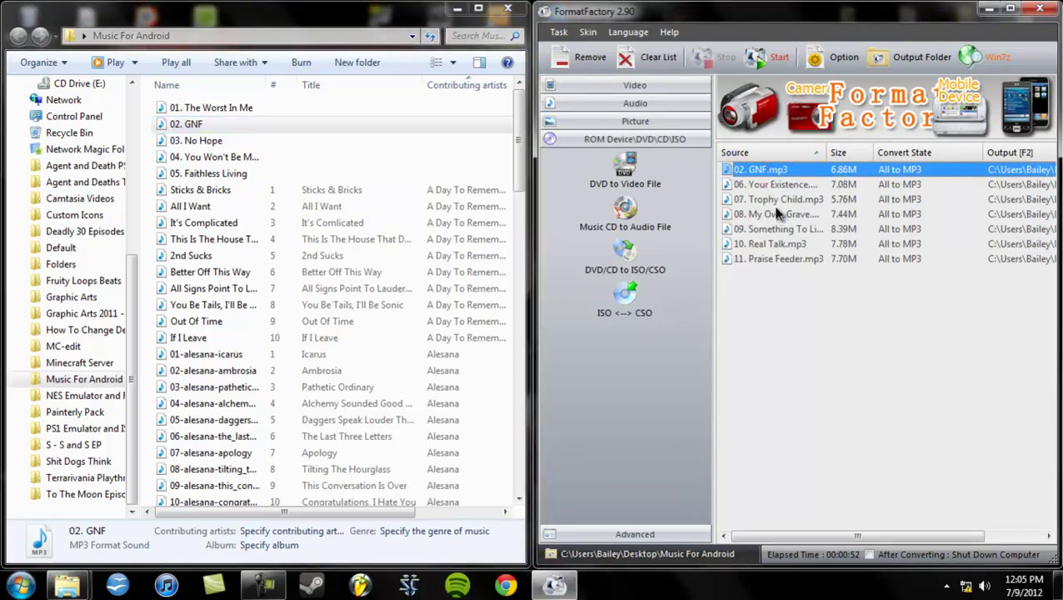
left_click(778, 57)
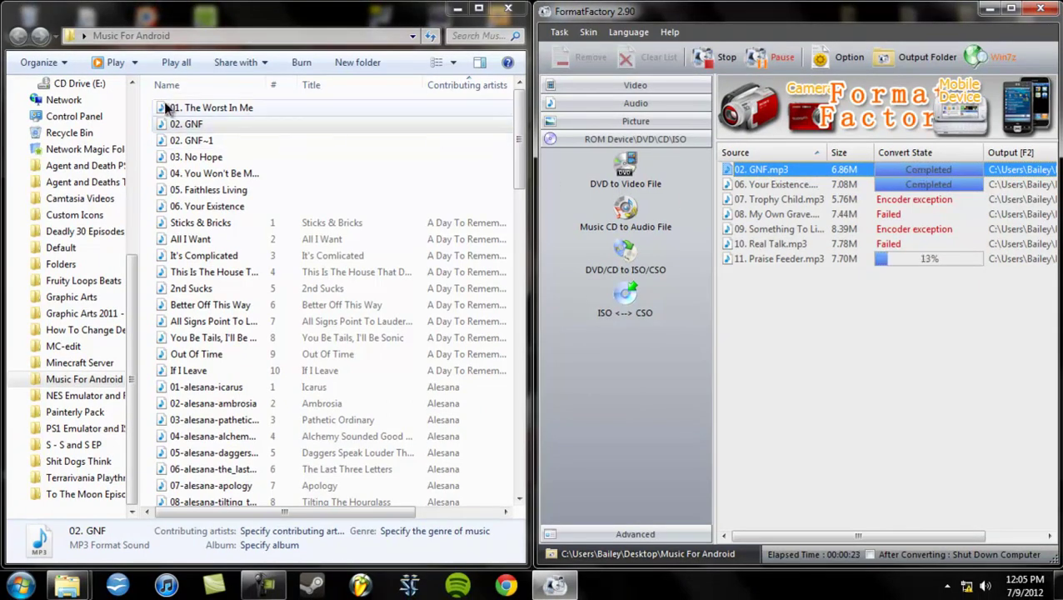
left_click(234, 109)
right_click(236, 108)
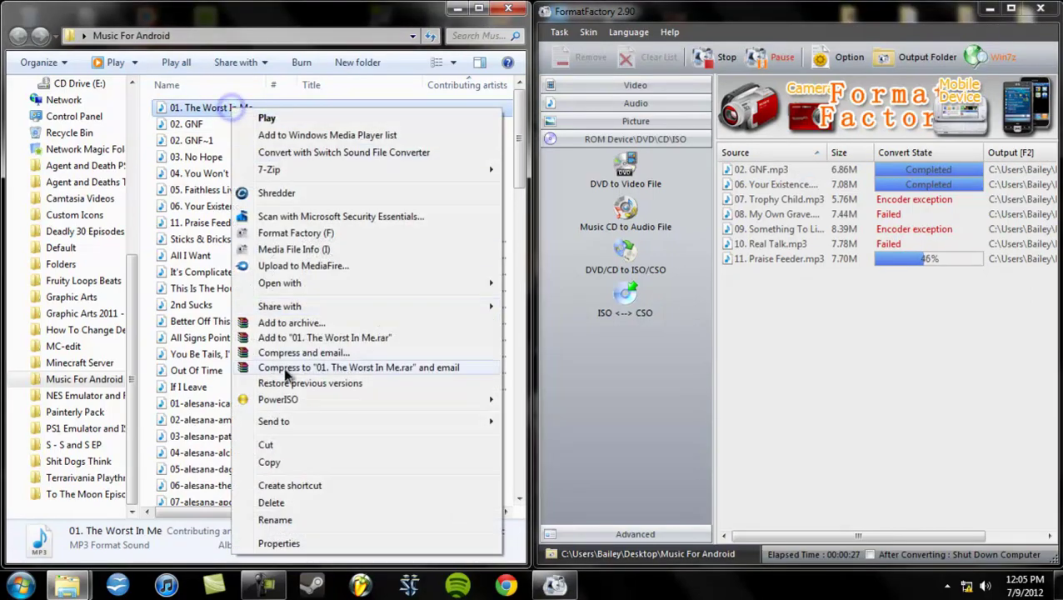
left_click(278, 543)
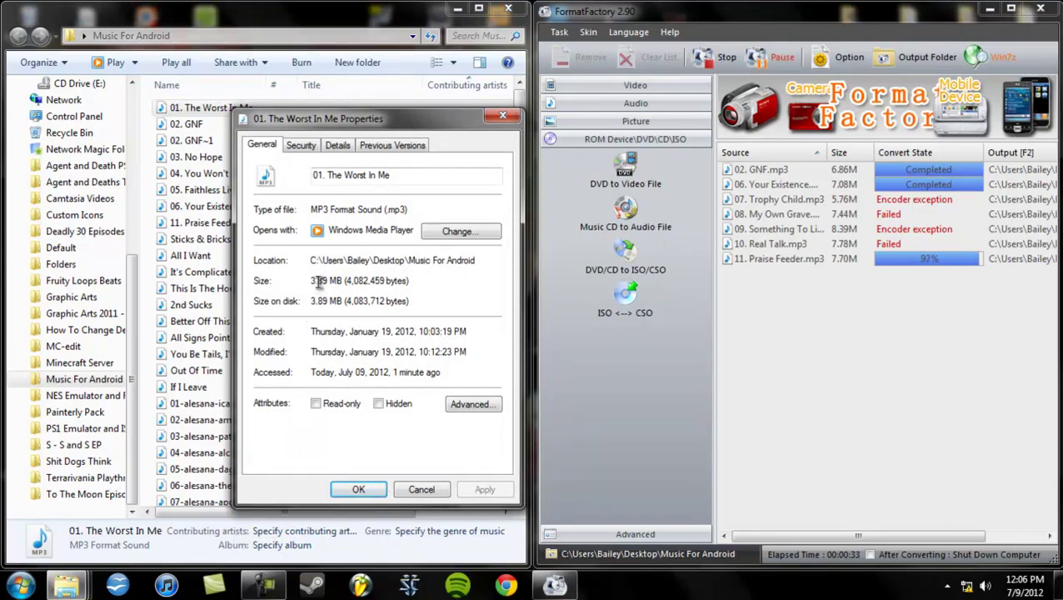
left_click(360, 489)
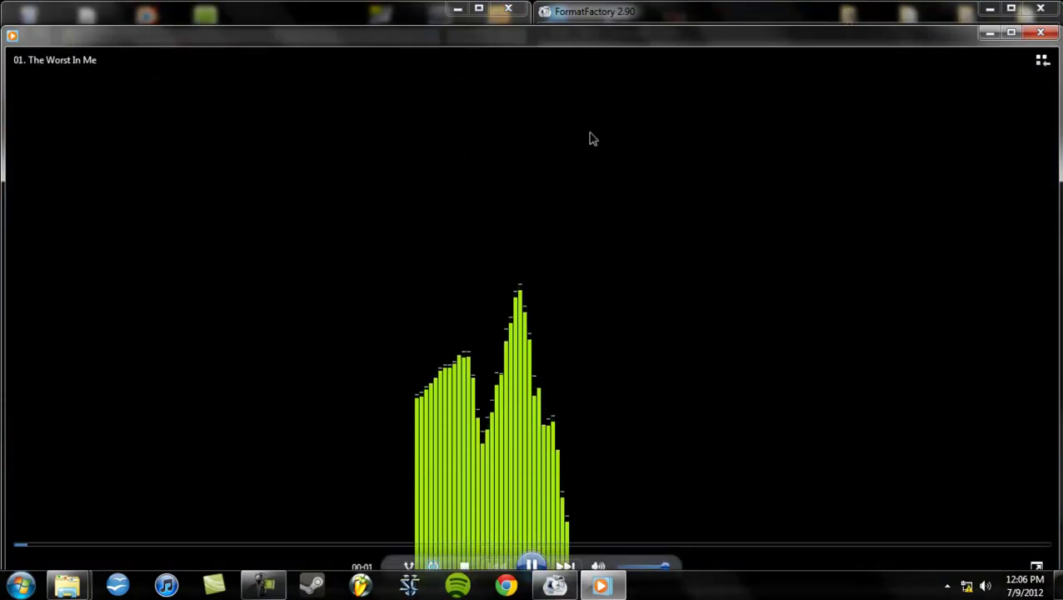
left_click_drag(583, 127, 562, 5)
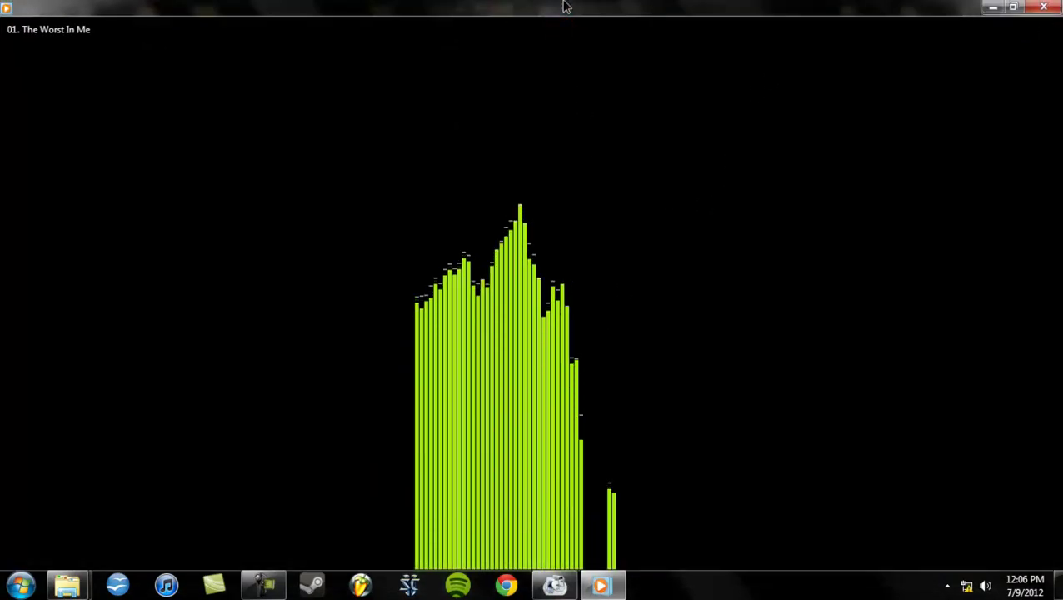
key("alt+F4")
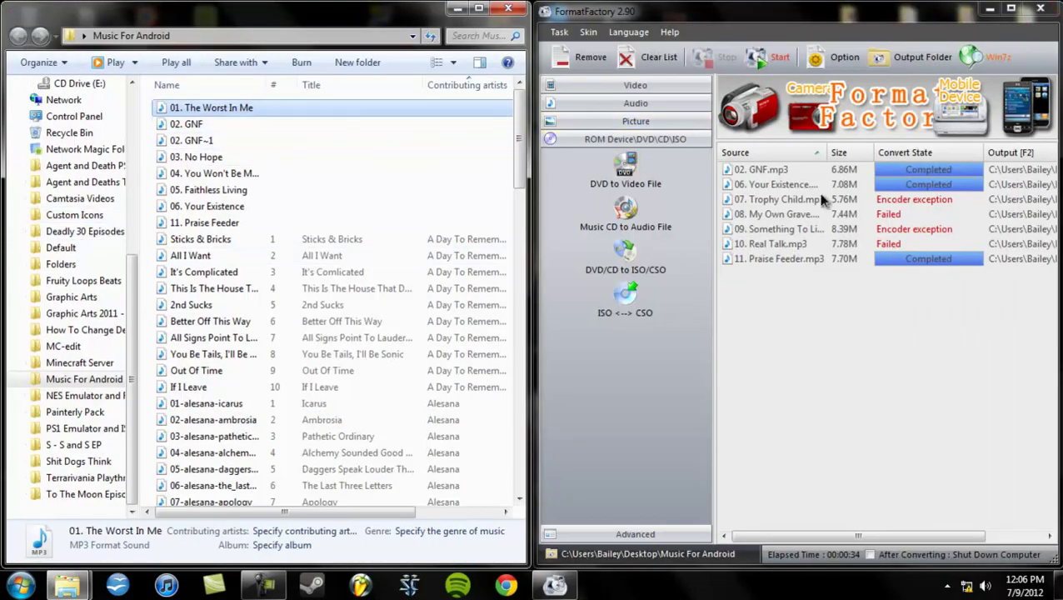
- Remove the completed Praise Feeder, GNF and Your Existence tasks from the list
left_click(920, 260)
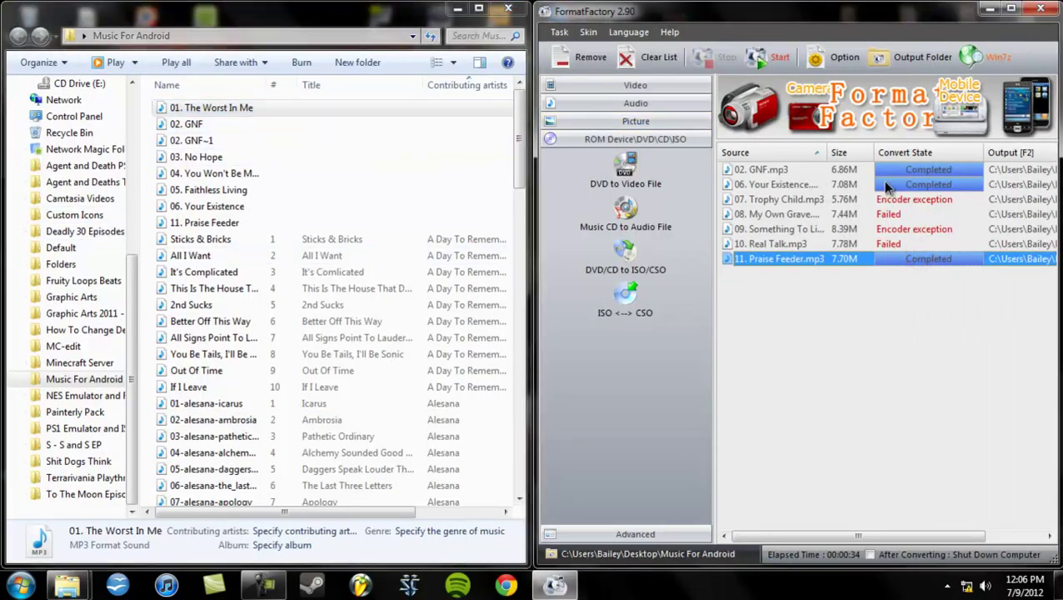
left_click(888, 170, "ctrl")
left_click(894, 184, "ctrl")
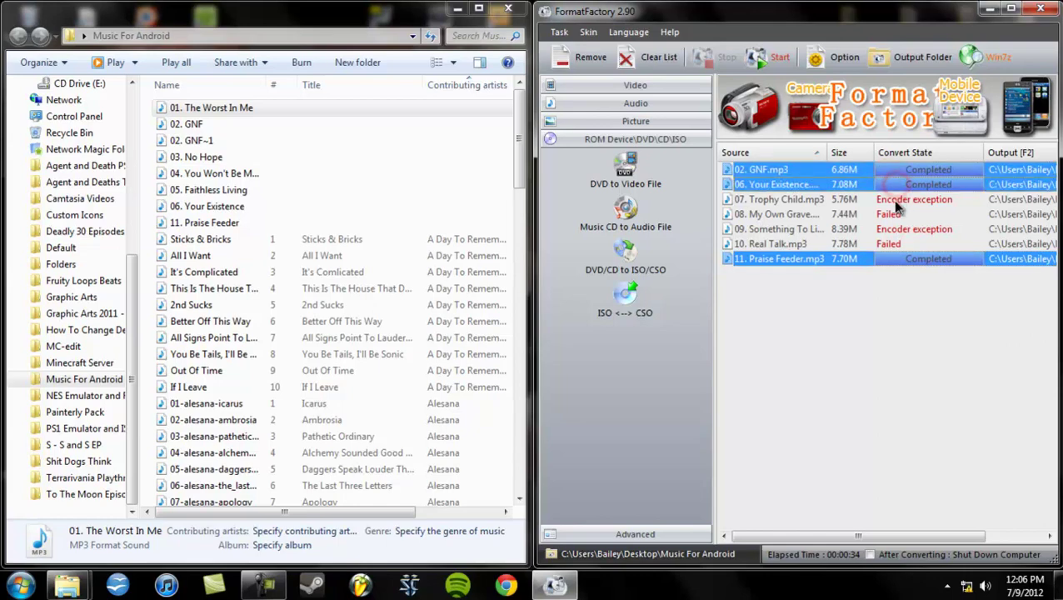
key("Delete")
- Reset Trophy Child, tracks 08 and 09, and Real Talk to All to MP3
double_click(885, 170)
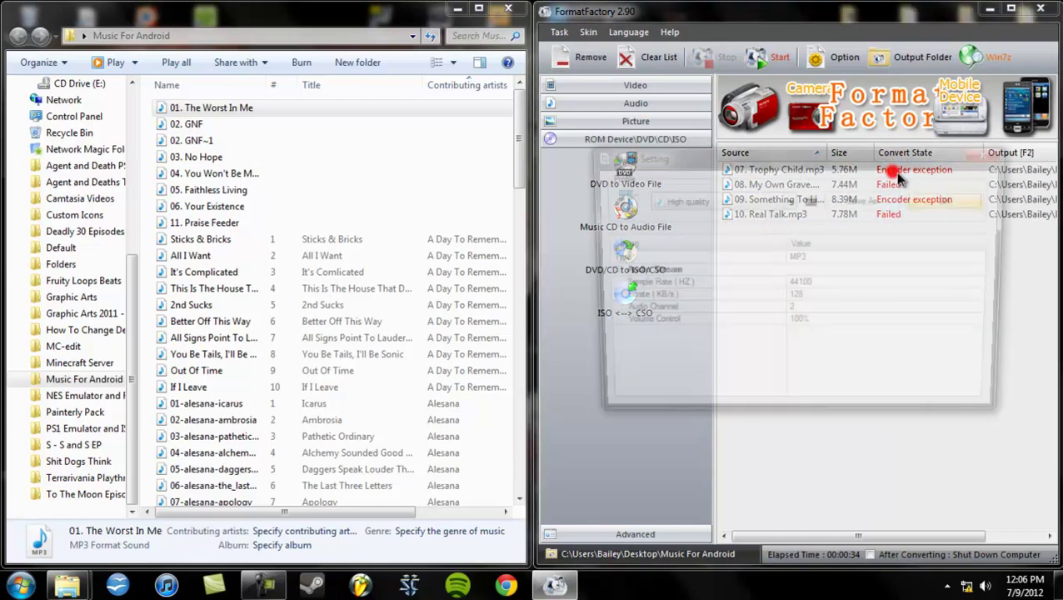
left_click(941, 192)
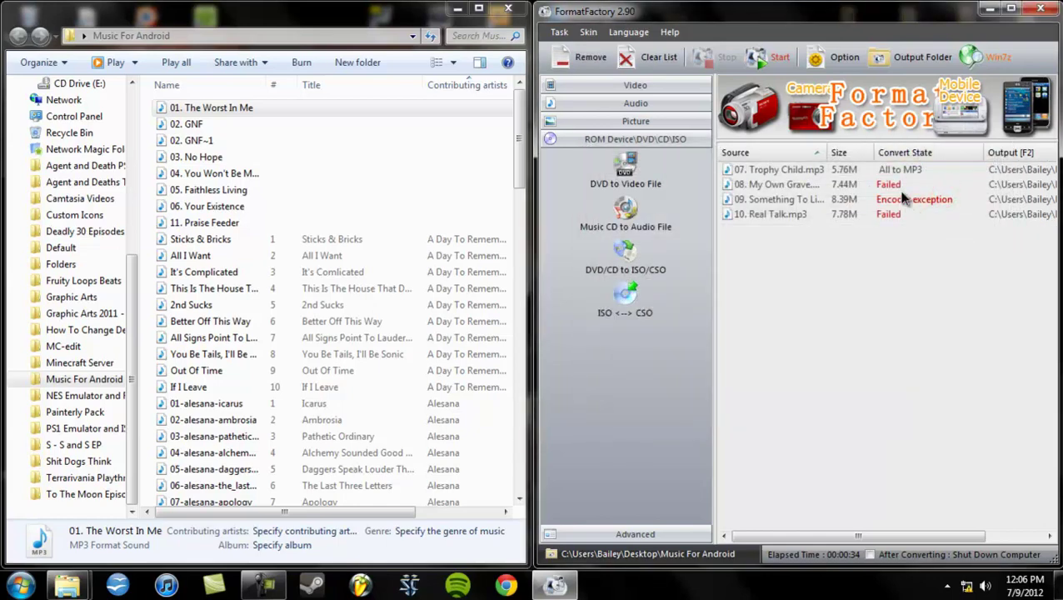
double_click(891, 185)
left_click(953, 203)
left_click(935, 201)
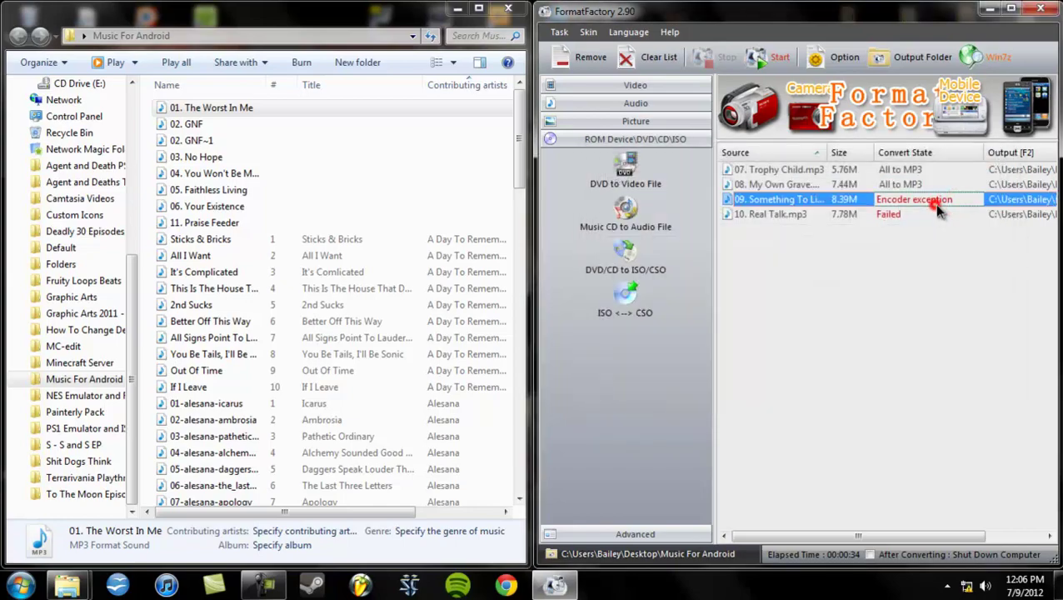
double_click(941, 204)
left_click(939, 204)
double_click(913, 215)
left_click(940, 203)
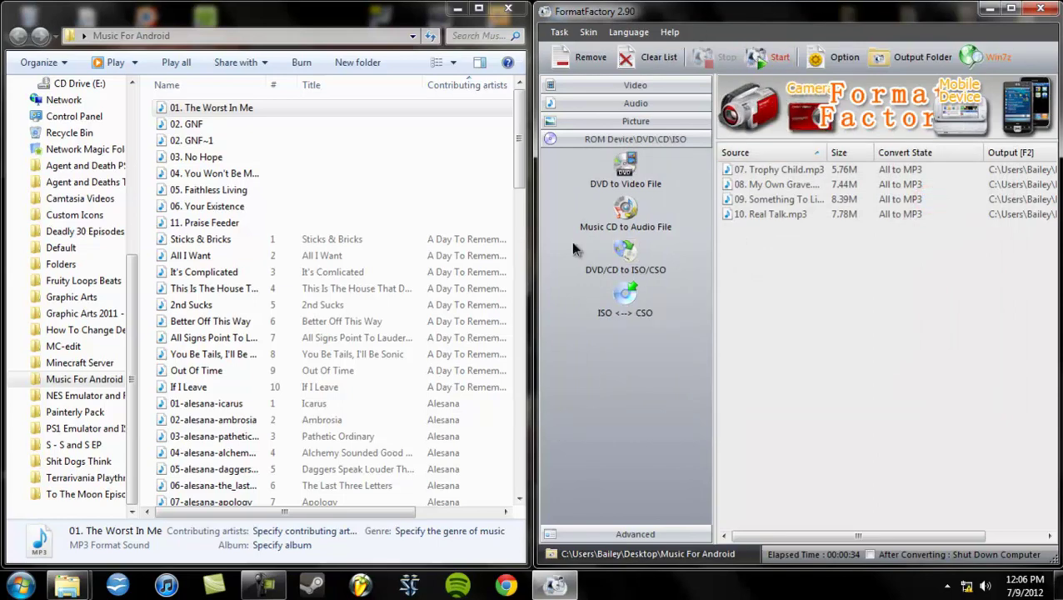
- Convert the four requeued tracks, then inspect the 02. GNF~1 and 04. You Won't Be Missed~1 results
left_click(765, 72)
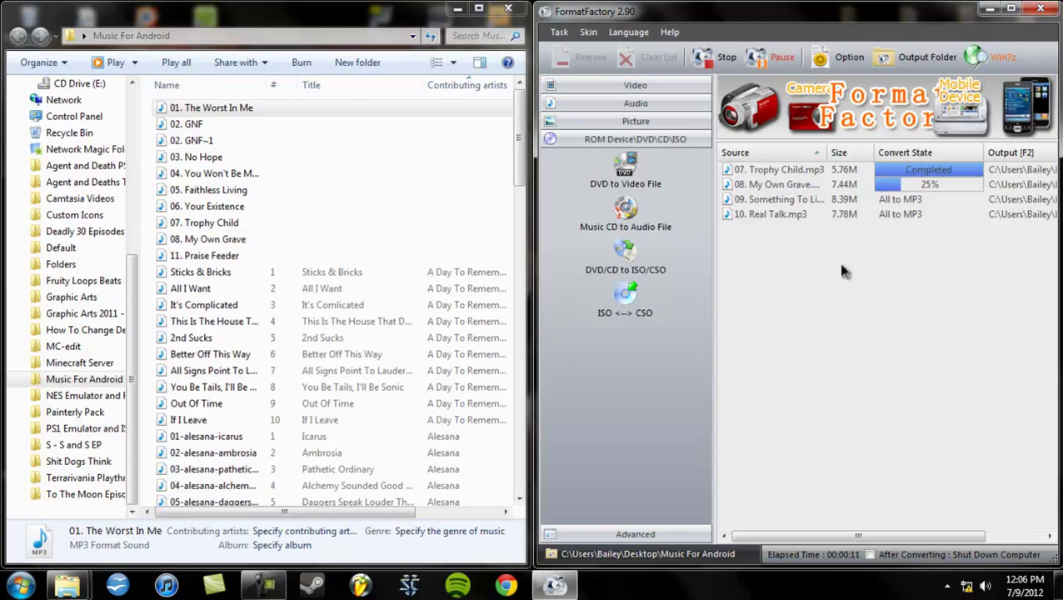
left_click(206, 146)
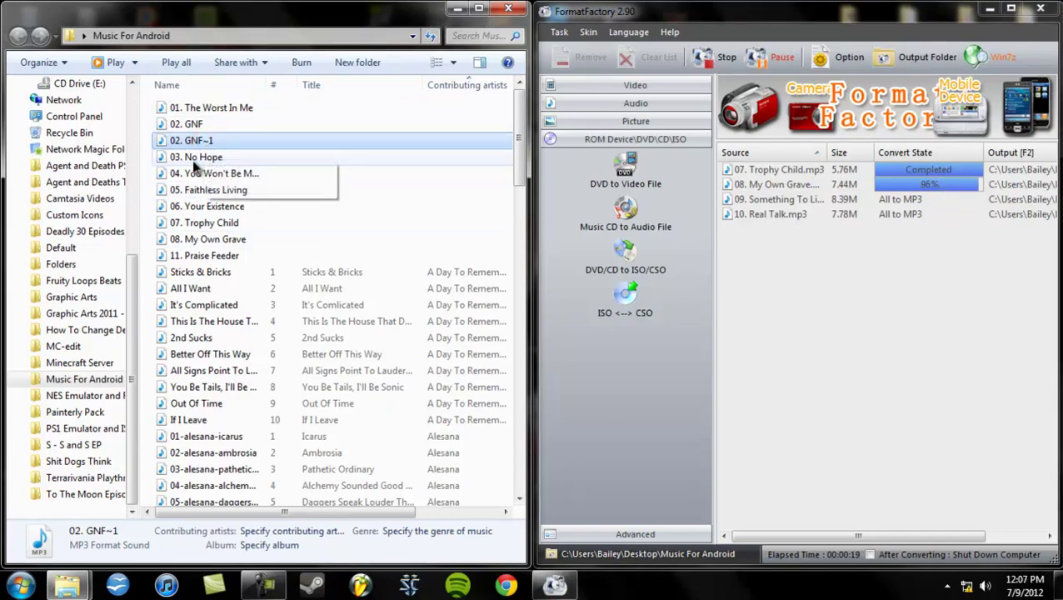
left_click(206, 175)
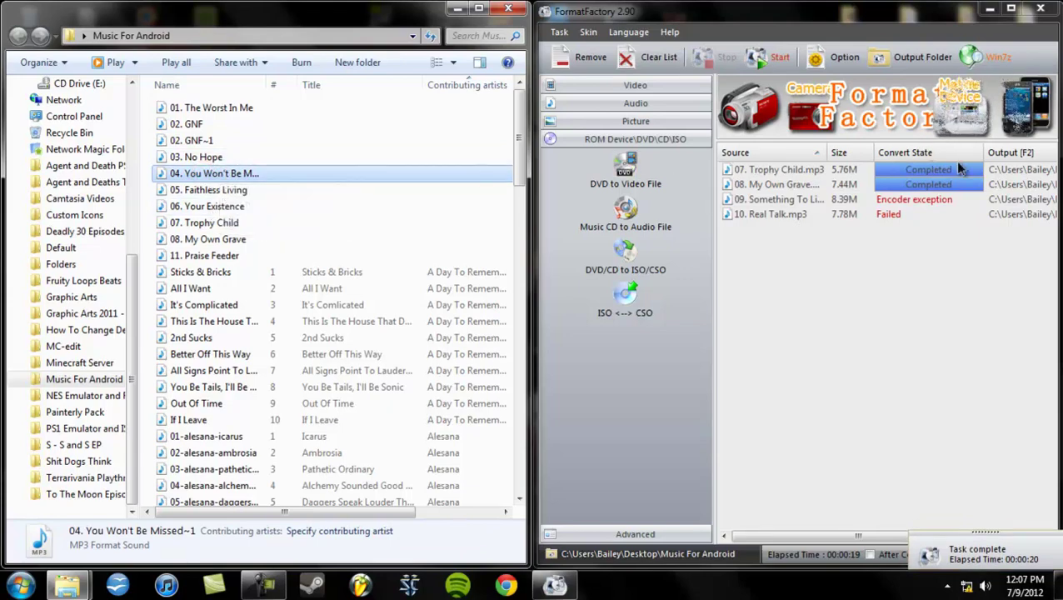
- Remove the finished My Own Grave and Trophy Child conversions from the list
left_click(932, 183)
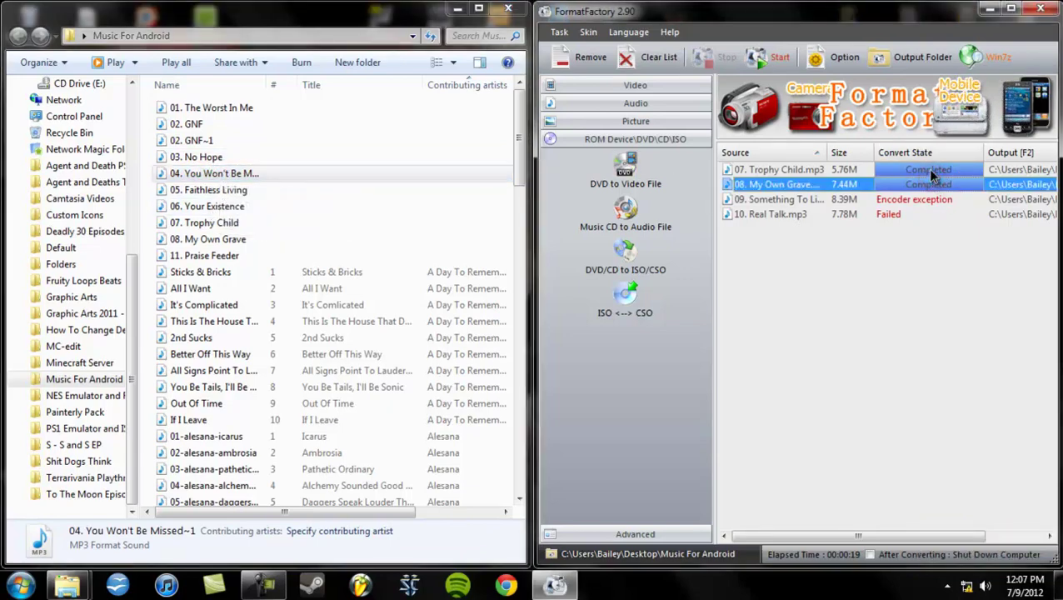
left_click(927, 169, "ctrl")
key("Delete")
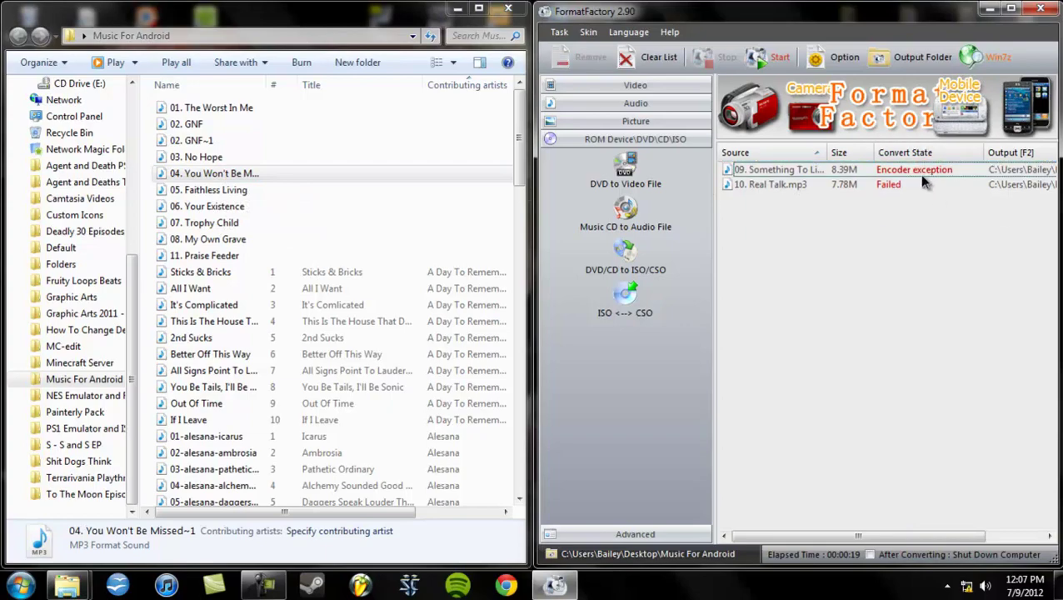
- Re-confirm the audio settings for track 09 and Real Talk and convert them again
double_click(916, 167)
left_click(933, 197)
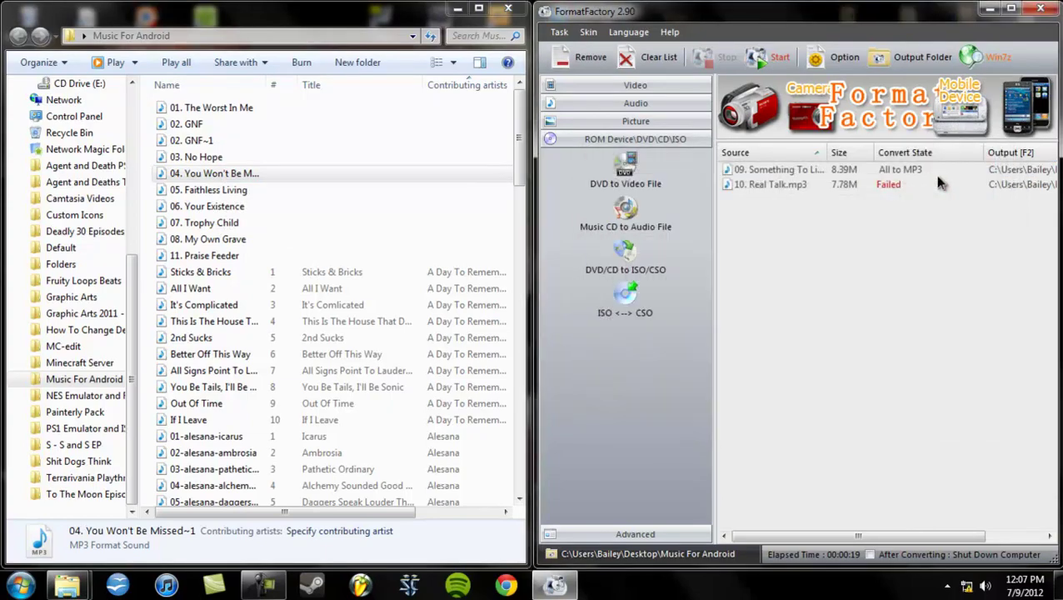
double_click(938, 183)
left_click(944, 196)
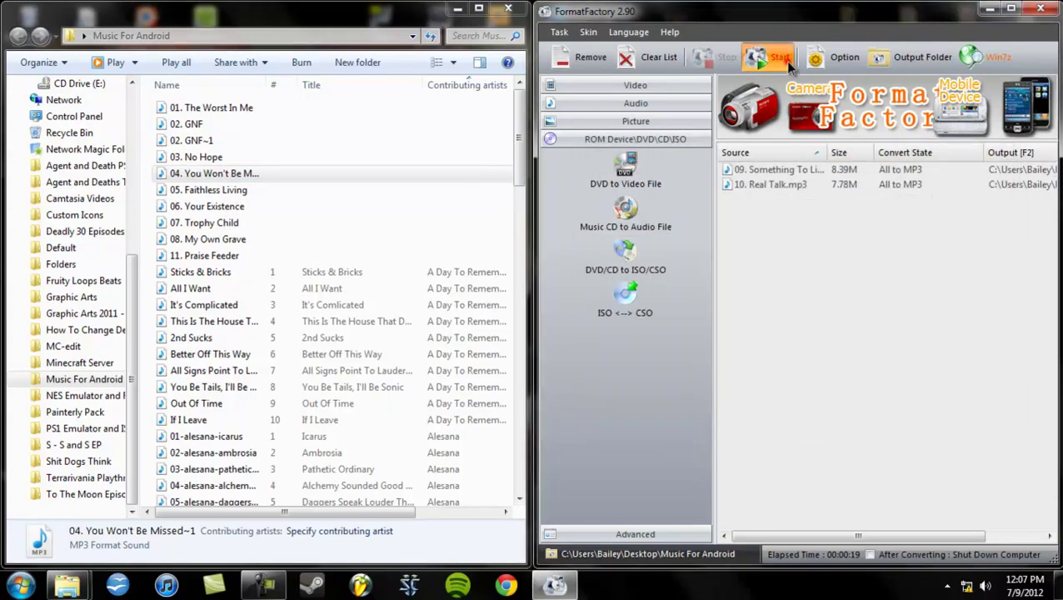
left_click(783, 59)
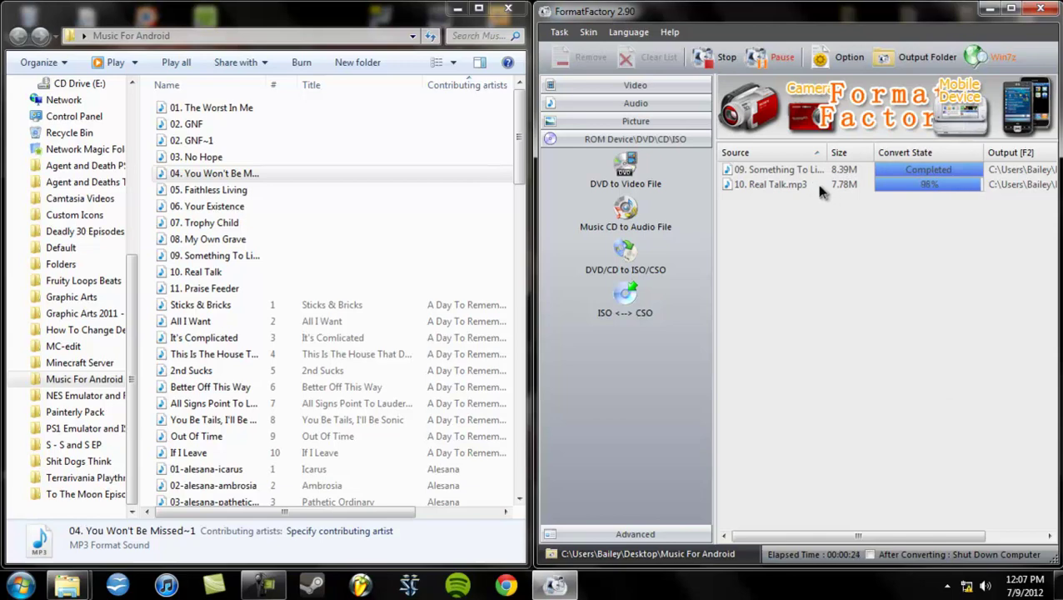
- Close Format Factory and delete the empty 02. GNF file from Music For Android
left_click(1039, 12)
left_click(479, 9)
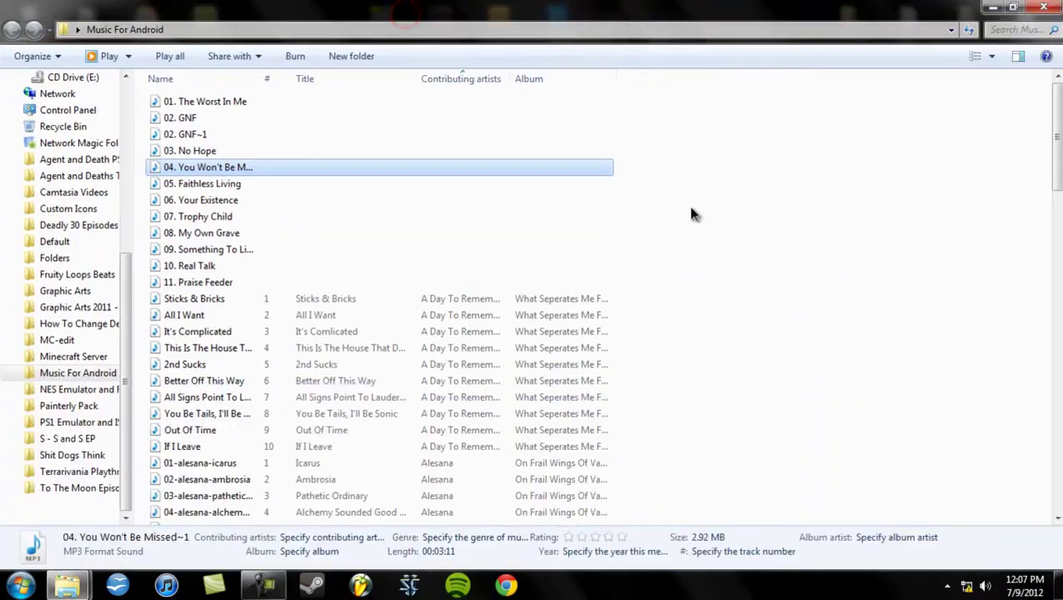
left_click(344, 118)
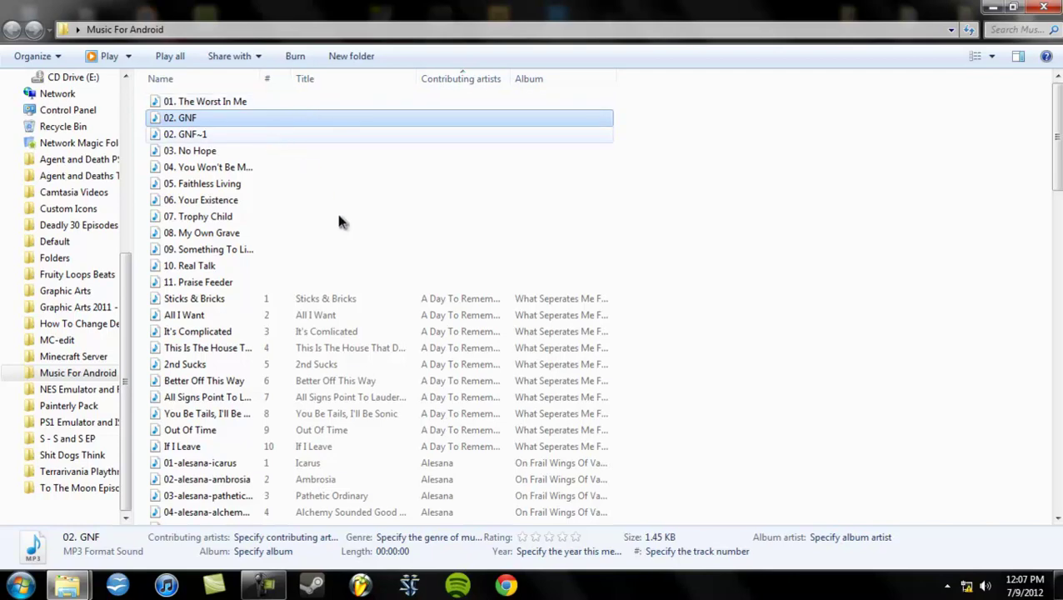
key("Delete")
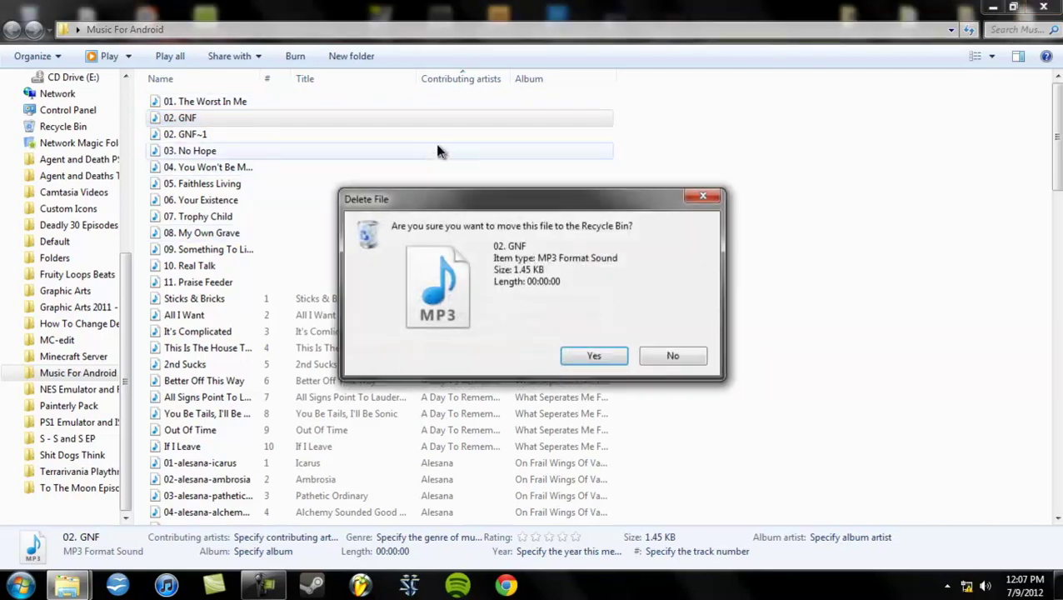
left_click(588, 356)
- Rename 02. GNF~1 to 02. GNF by removing the ~1 suffix
left_click(204, 118)
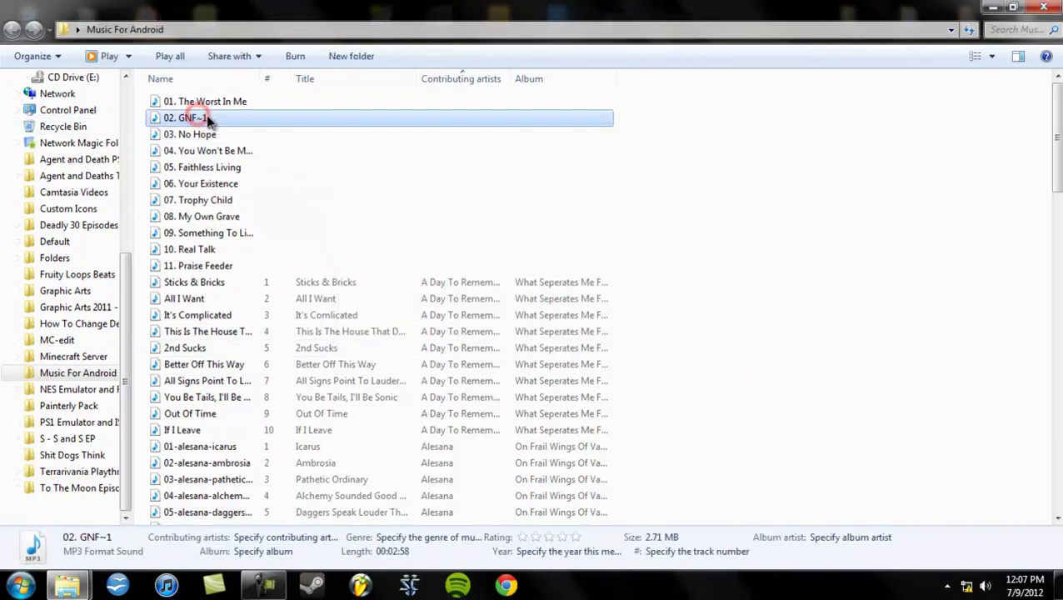
right_click(222, 115)
left_click(277, 523)
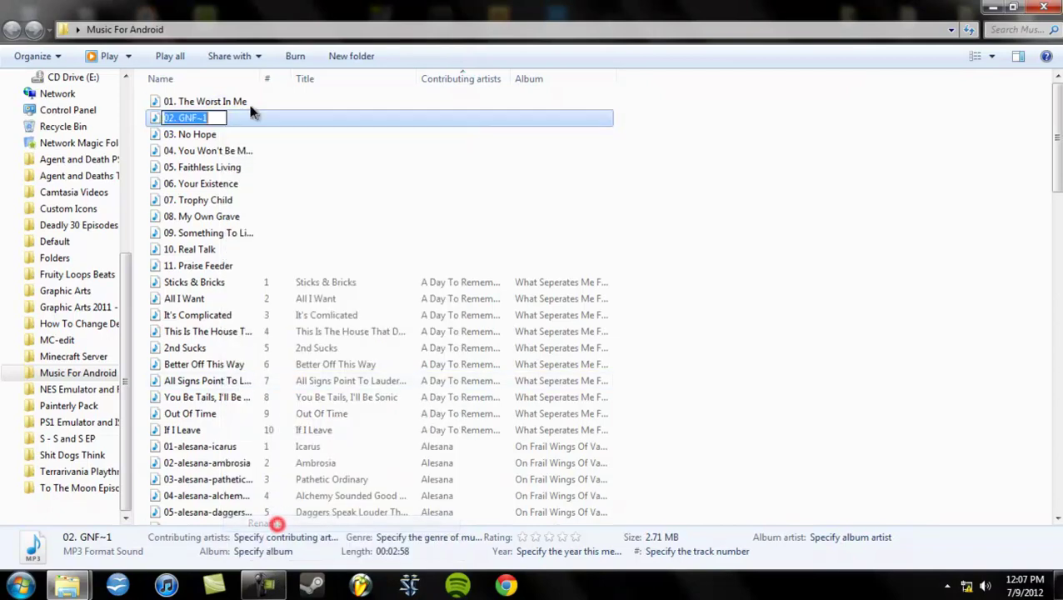
left_click(221, 117)
key("BackSpace")
key("BackSpace")
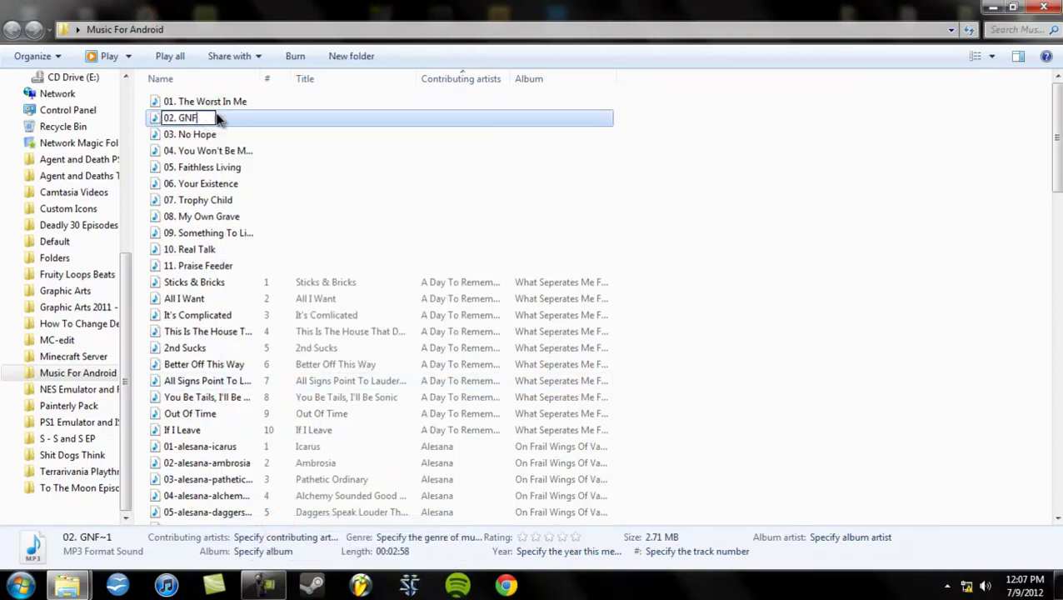
left_click(269, 102)
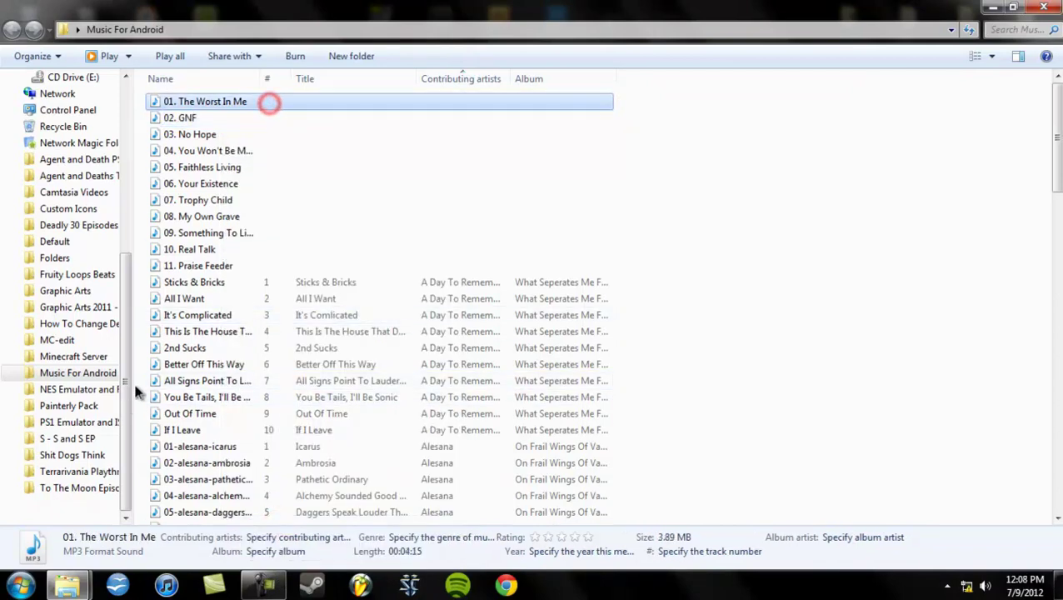
- For all eleven selected tracks, set Contributing artists to 'Like Moths to Flames' and Album to 'When We Don't Exist'
left_click(295, 267, "shift")
right_click(296, 267)
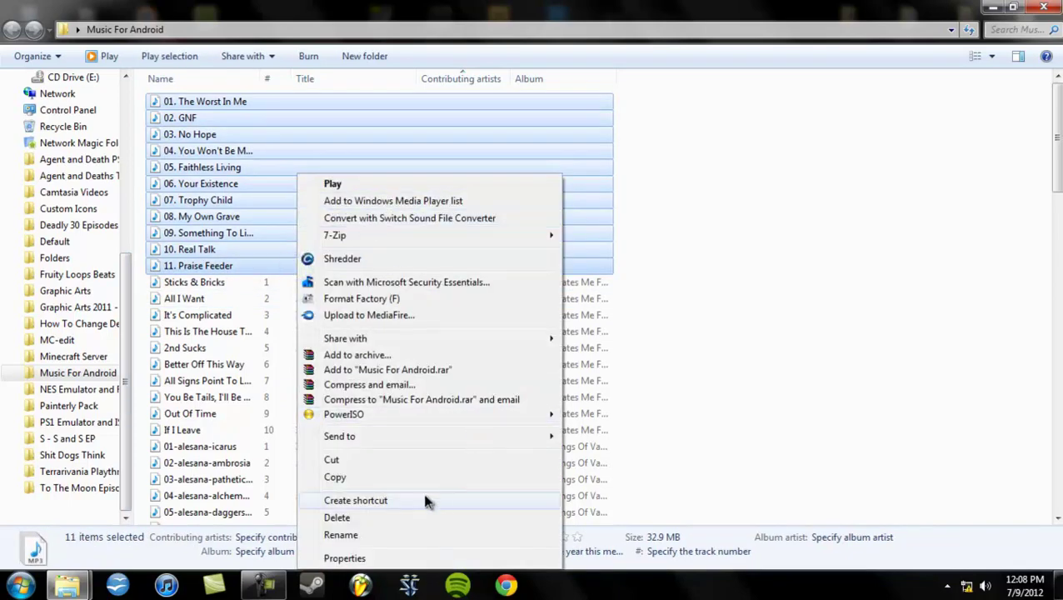
left_click(403, 560)
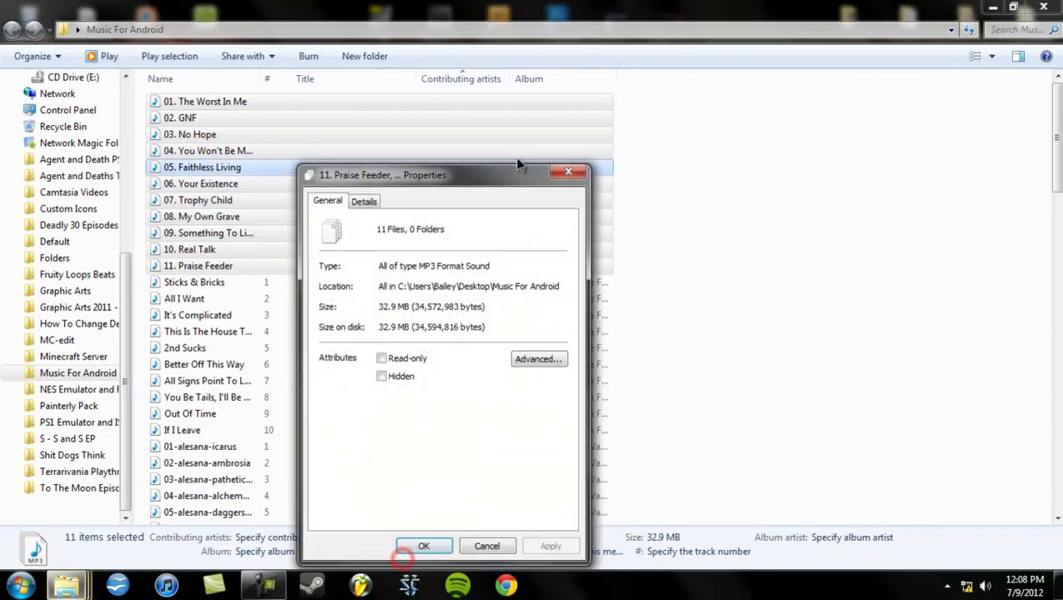
left_click(372, 208)
left_click(425, 337)
type("Like")
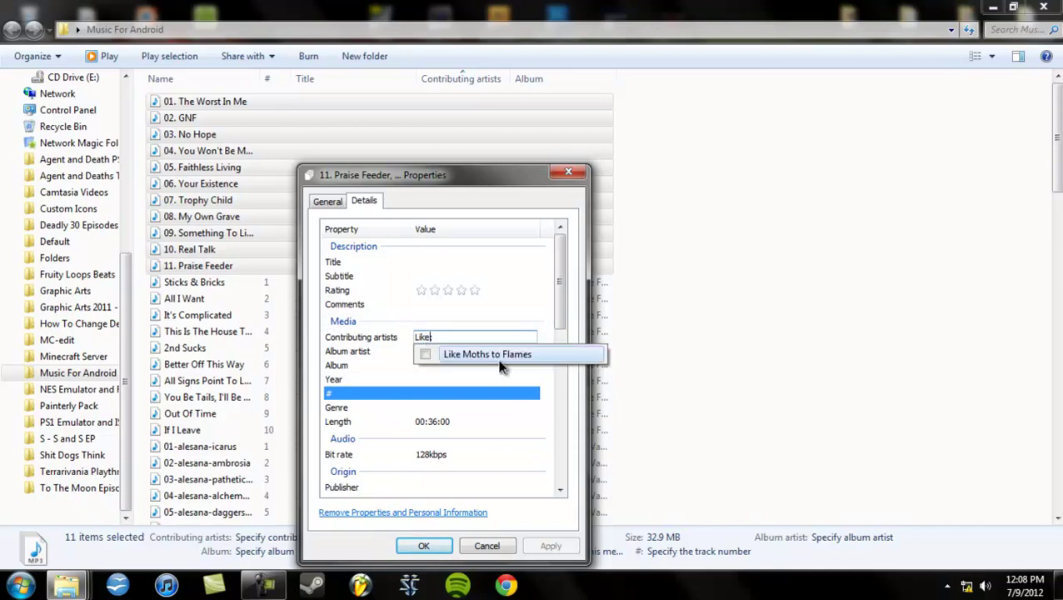
left_click(496, 354)
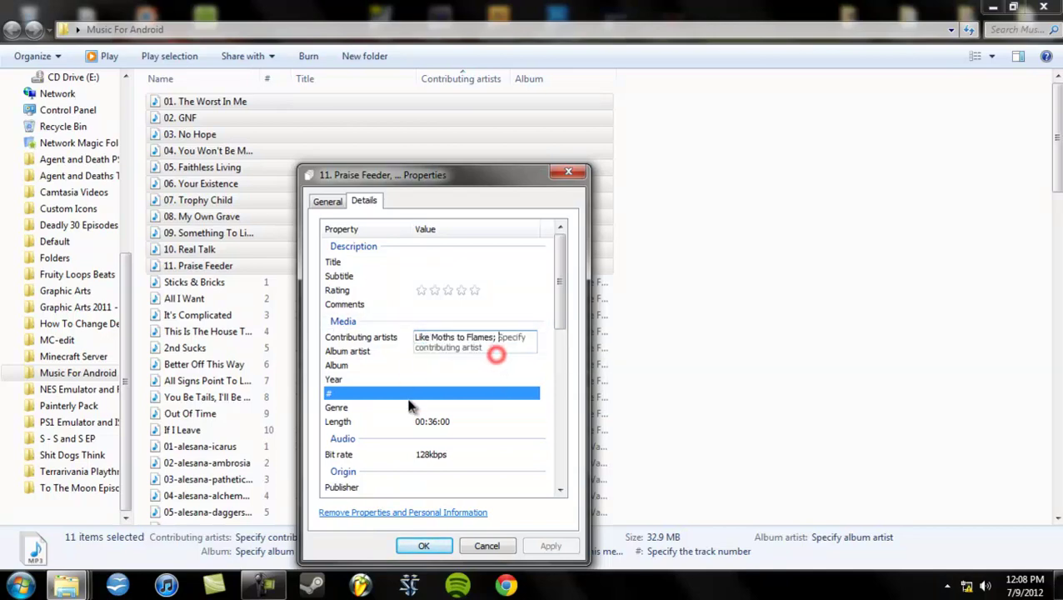
left_click(449, 364)
mouse_move(71, 583)
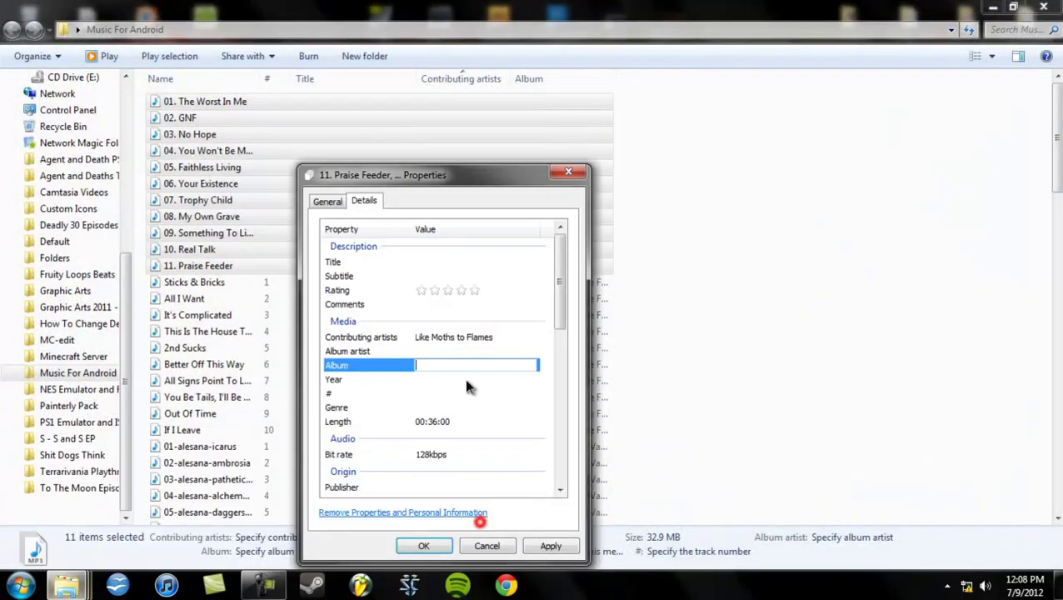
type("When We Don't")
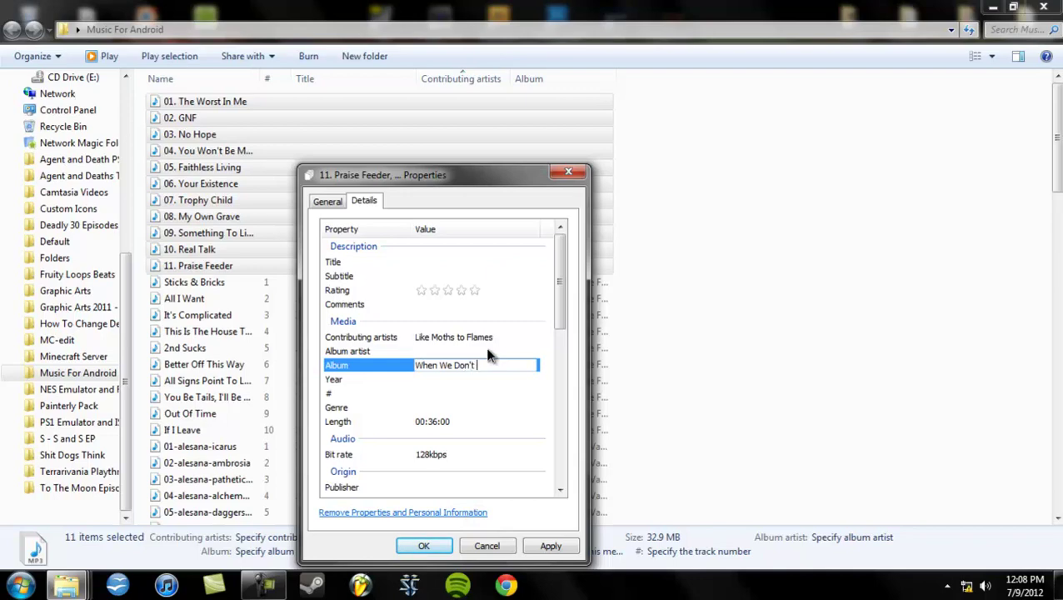
type(" Exist")
left_click(424, 546)
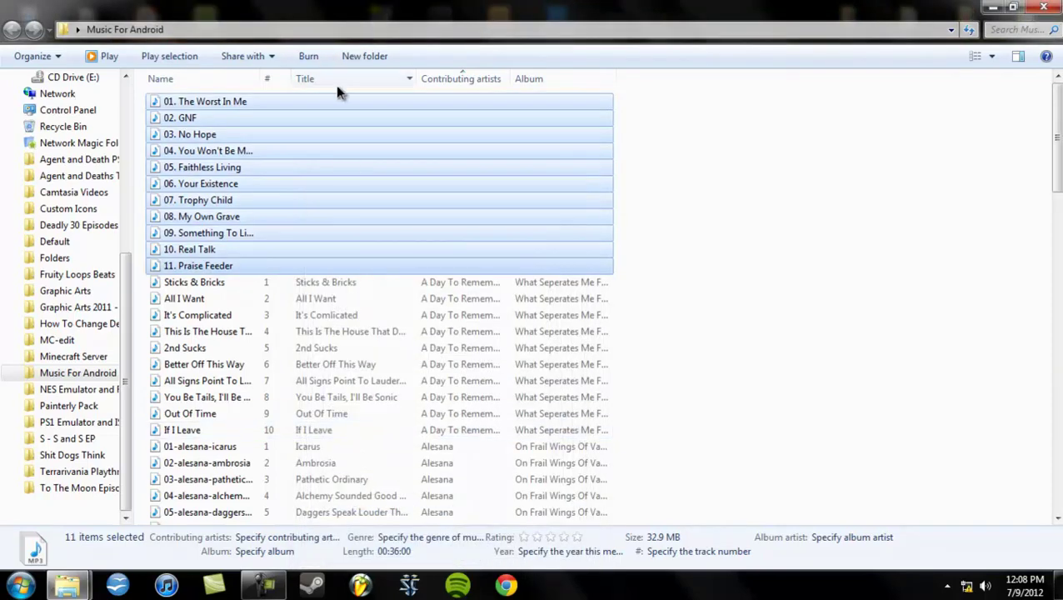
scroll(400, 299, "down", 2)
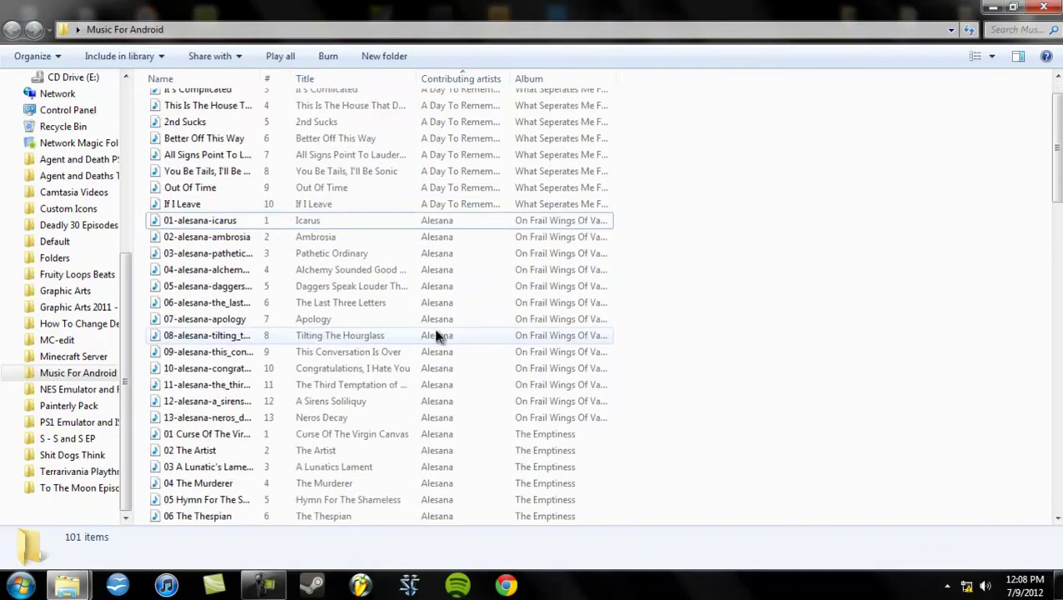
scroll(439, 335, "down", 20)
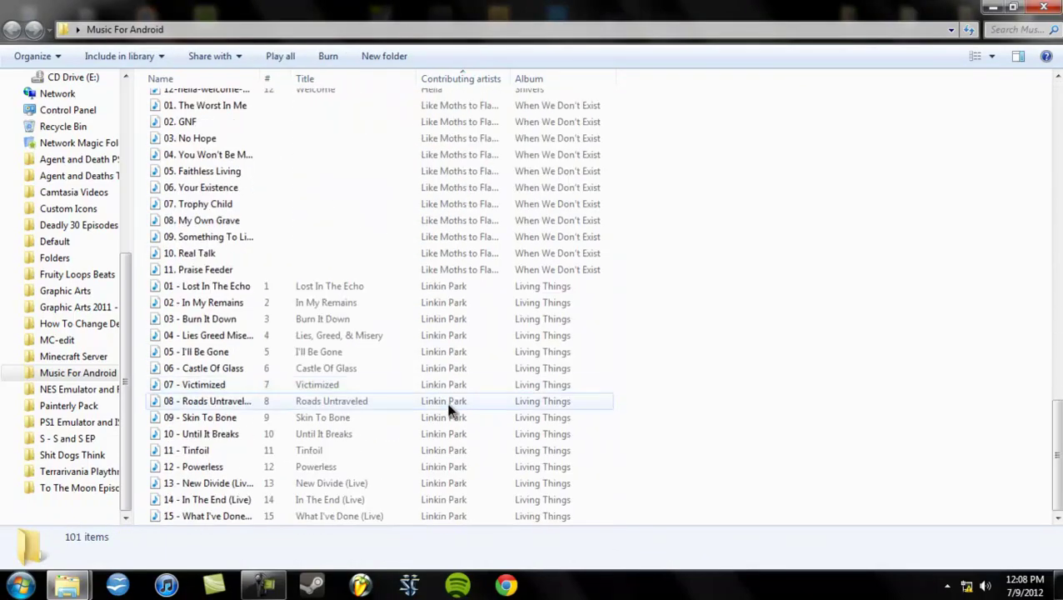
scroll(522, 227, "up", 1)
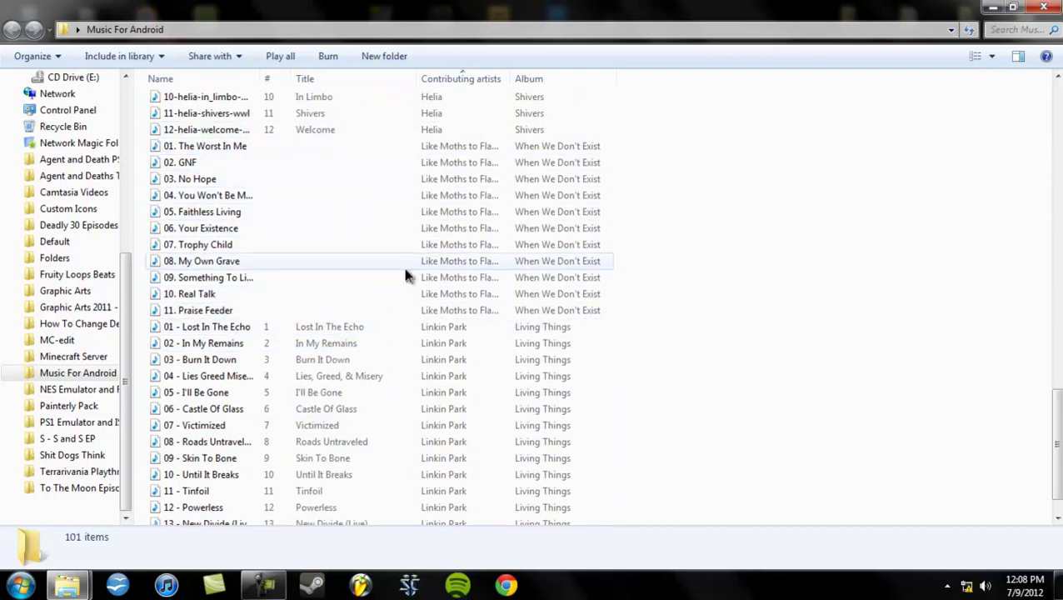
left_click(418, 306)
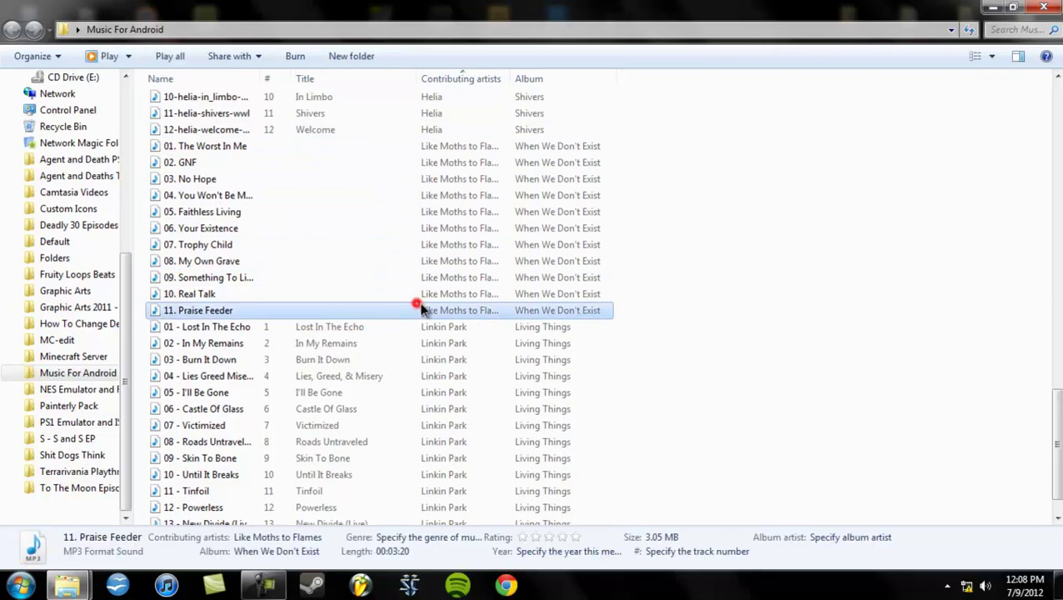
left_click(418, 146)
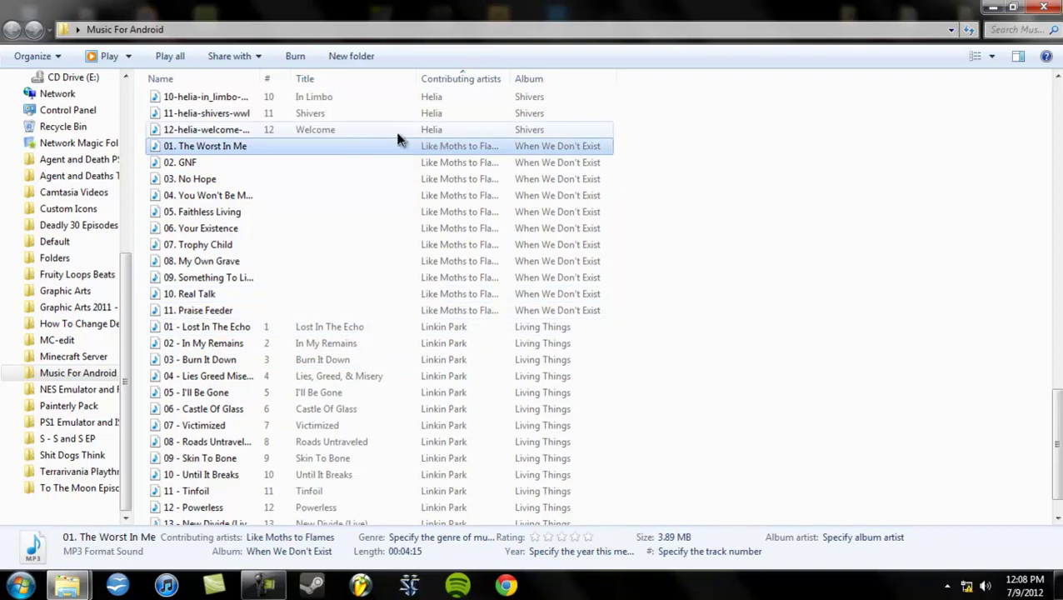
left_click(236, 309, "shift")
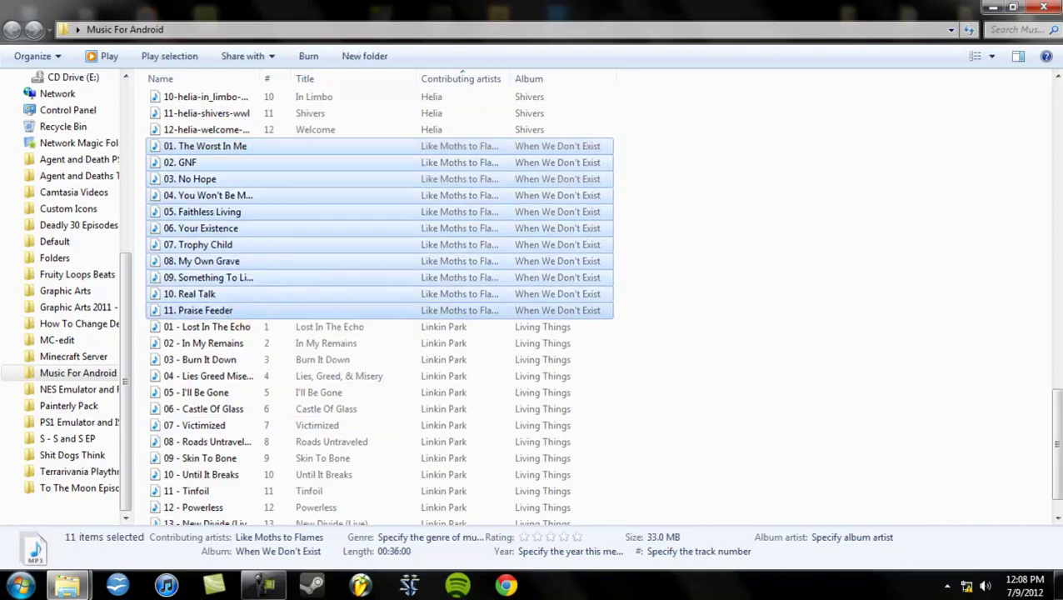
right_click(485, 177)
left_click(586, 560)
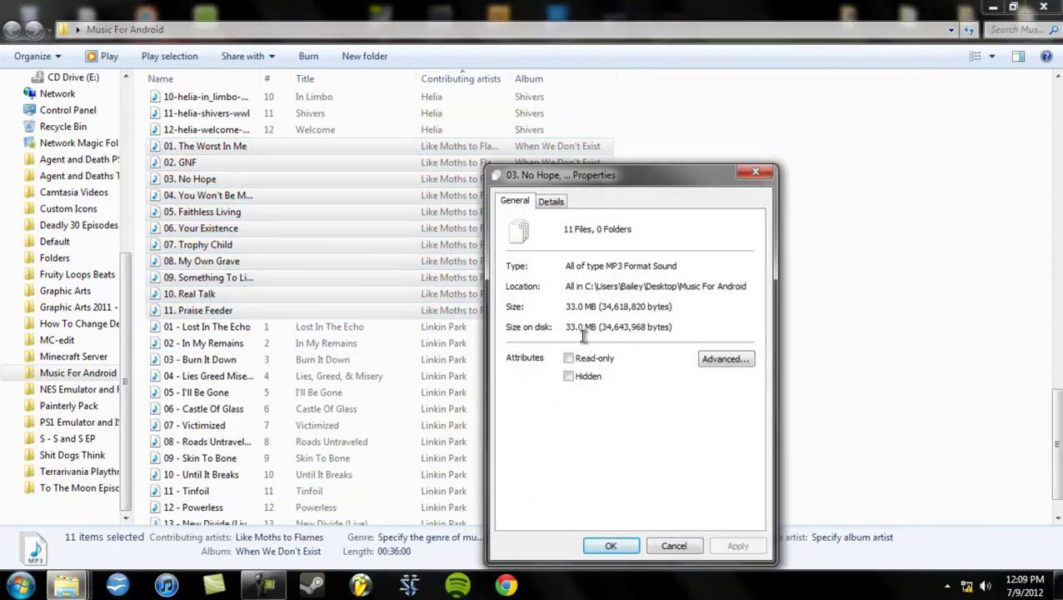
left_click(756, 173)
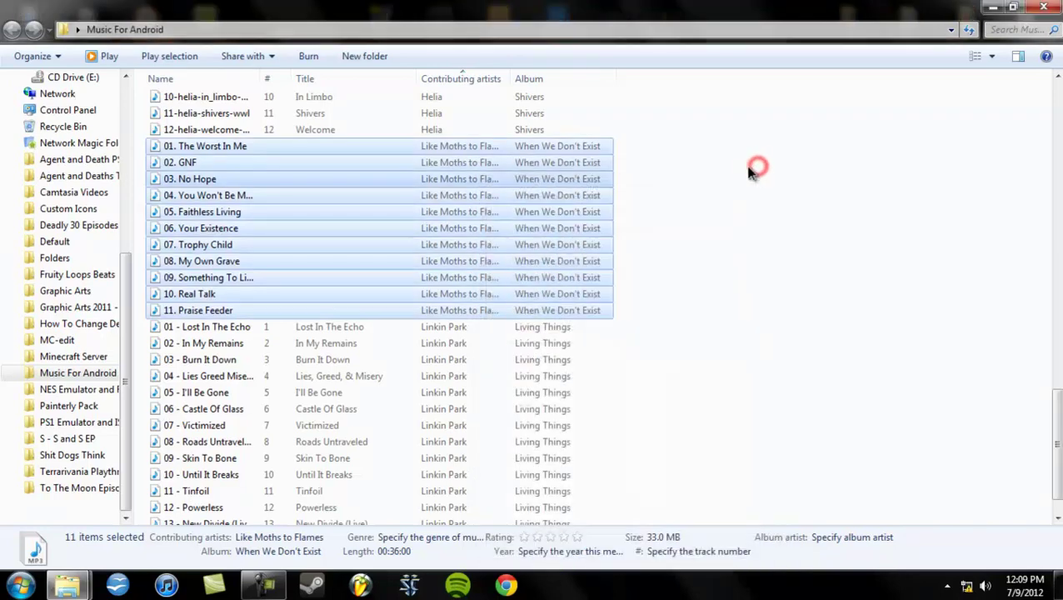